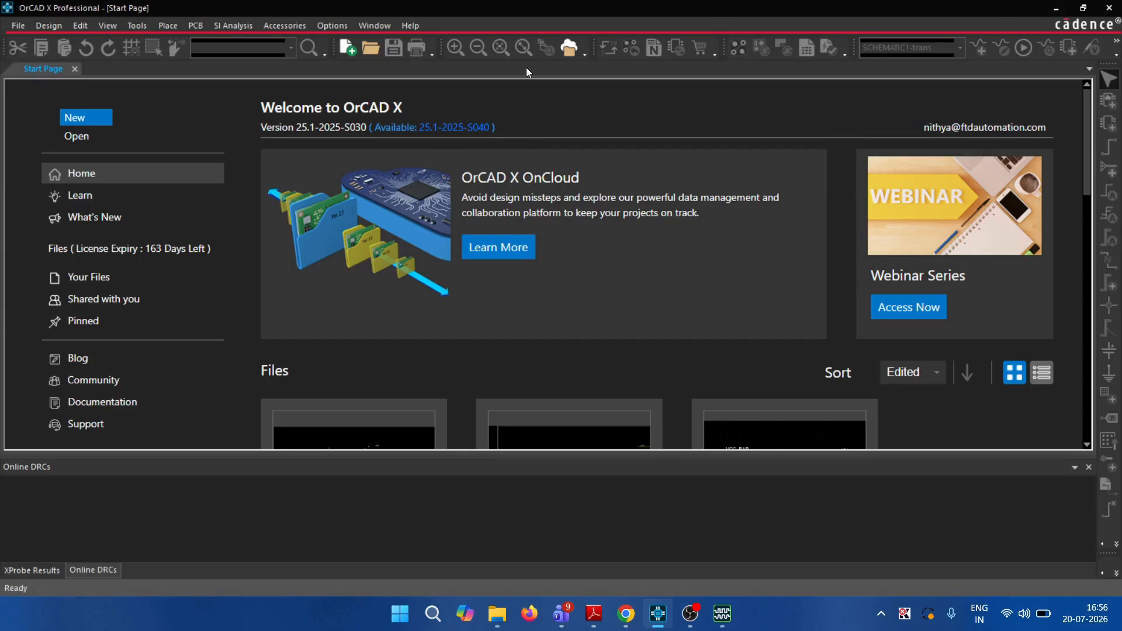
Open the File menu on the Start Page to reach the New commands
click(18, 25)
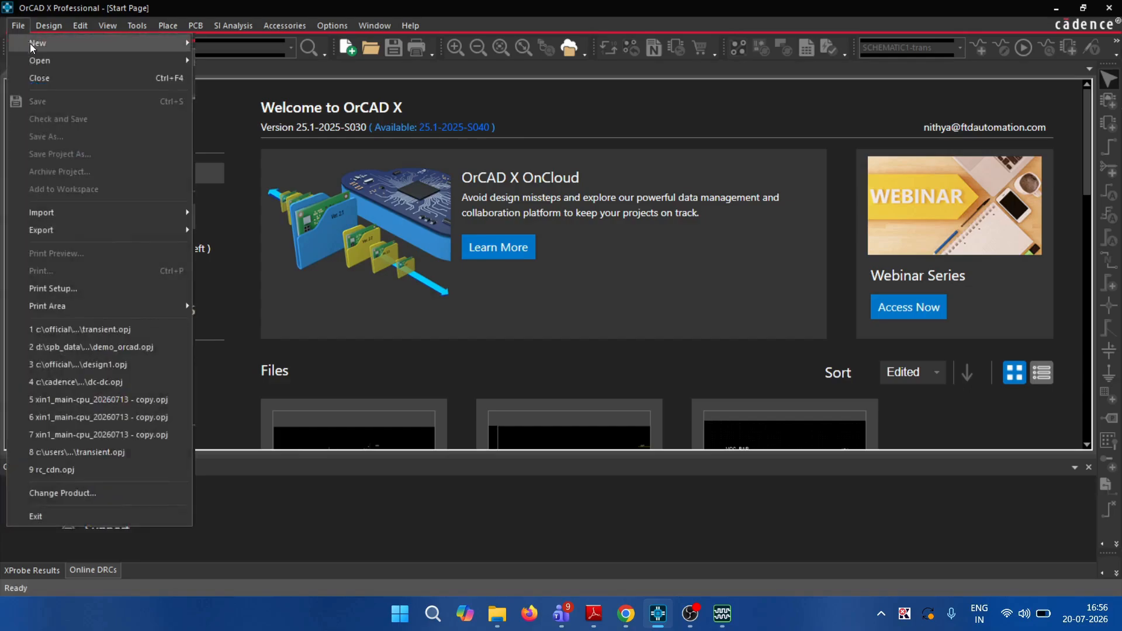
Create a new workspace project named 'demo', opening its blank SCHEMATIC1 : PAGE1
mouse_move(47, 48)
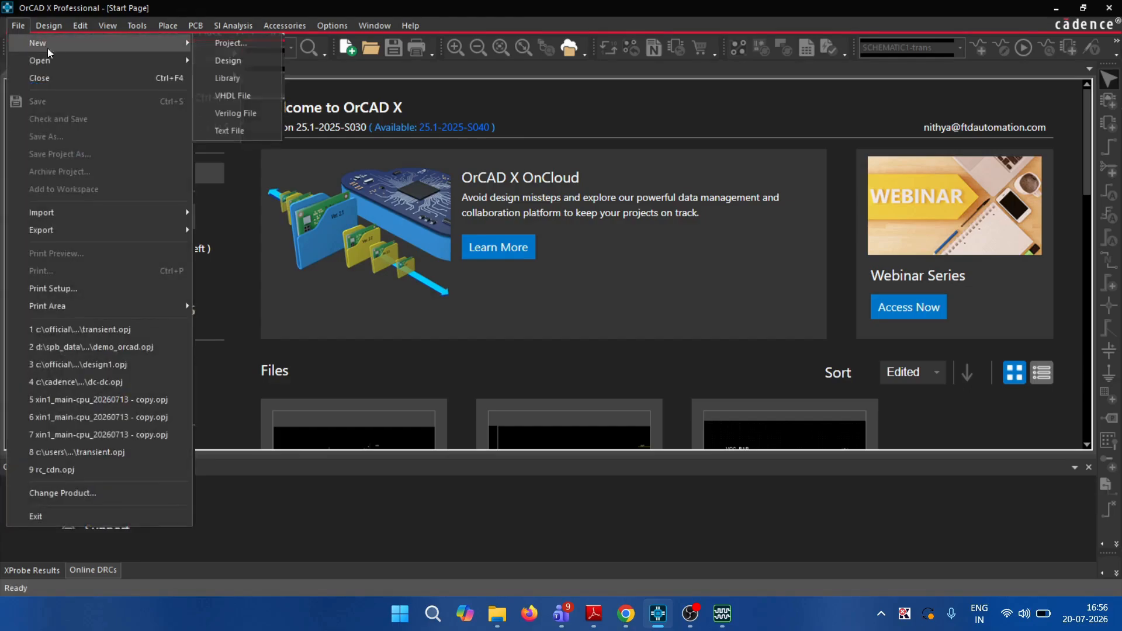
click(223, 47)
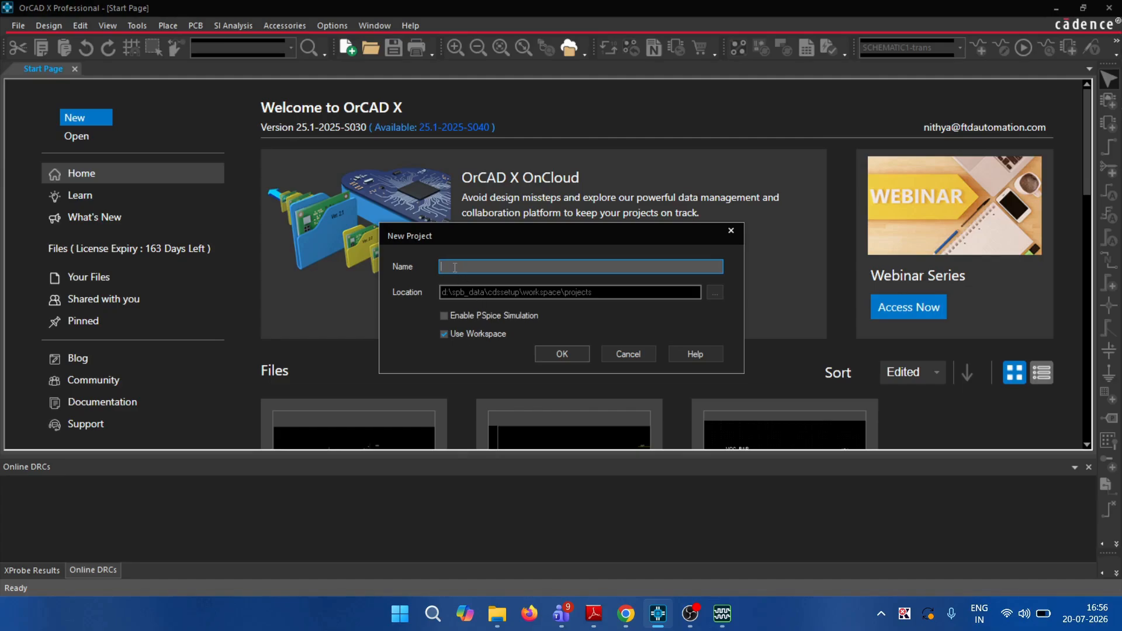
text(demo)
click(563, 355)
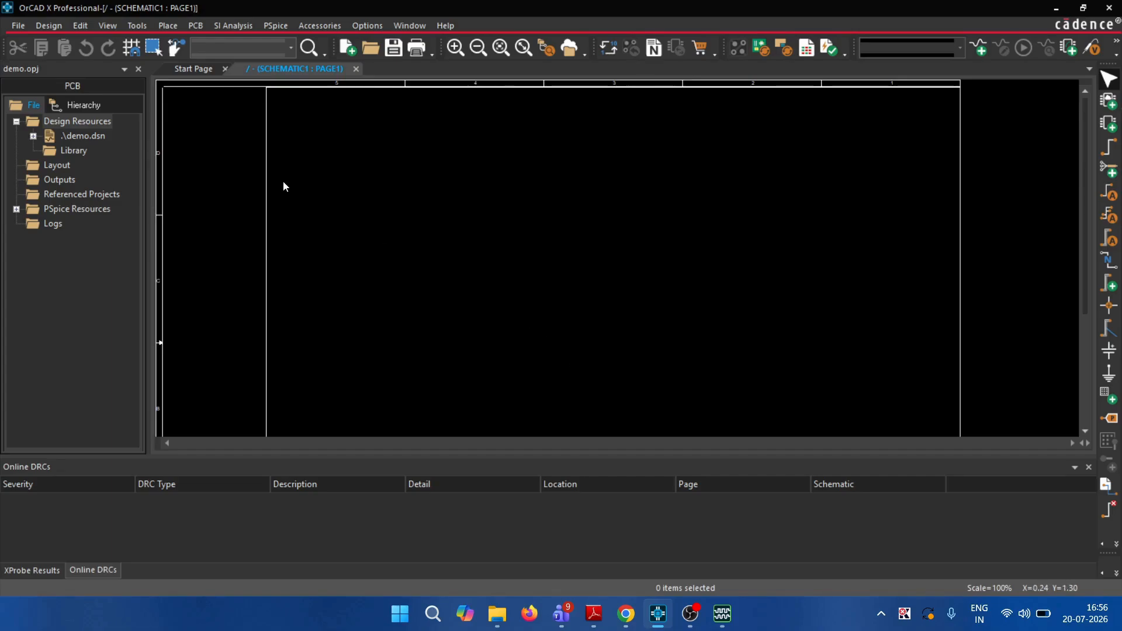
click(107, 26)
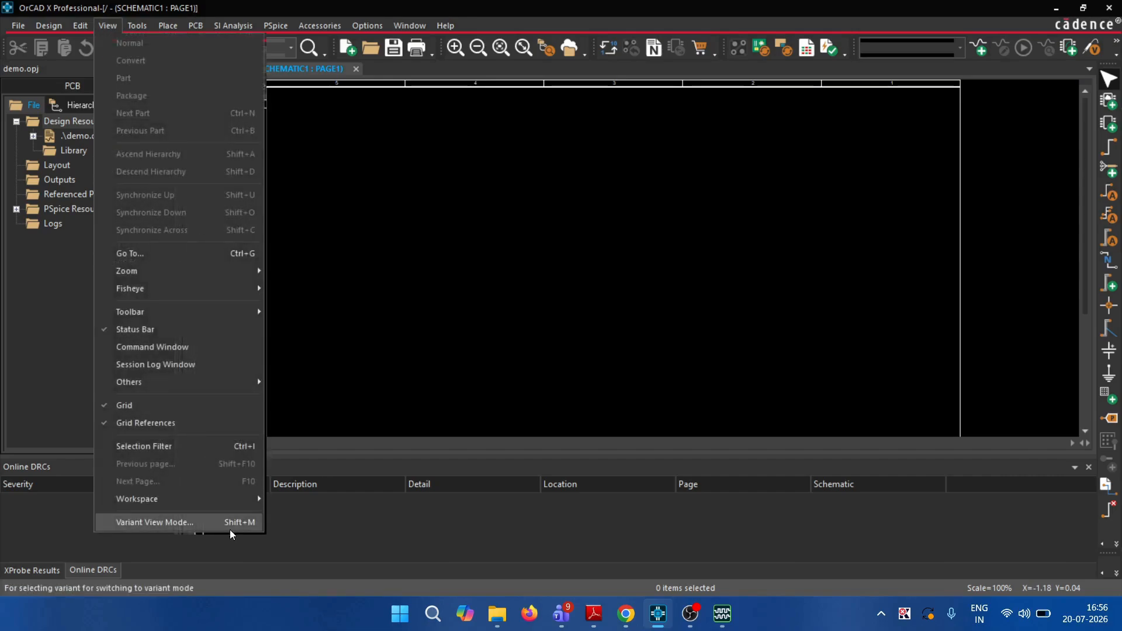
Open the File Manager and browse My Workspace > projects > demo to show DEMO.DSN and demo.opj
mouse_move(254, 498)
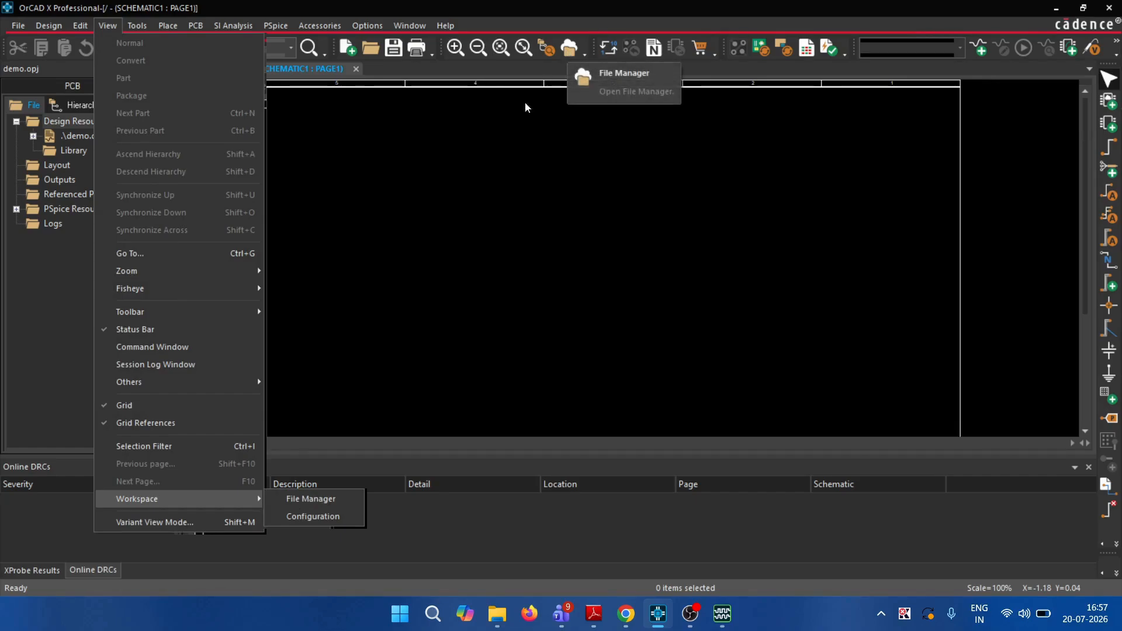
click(321, 502)
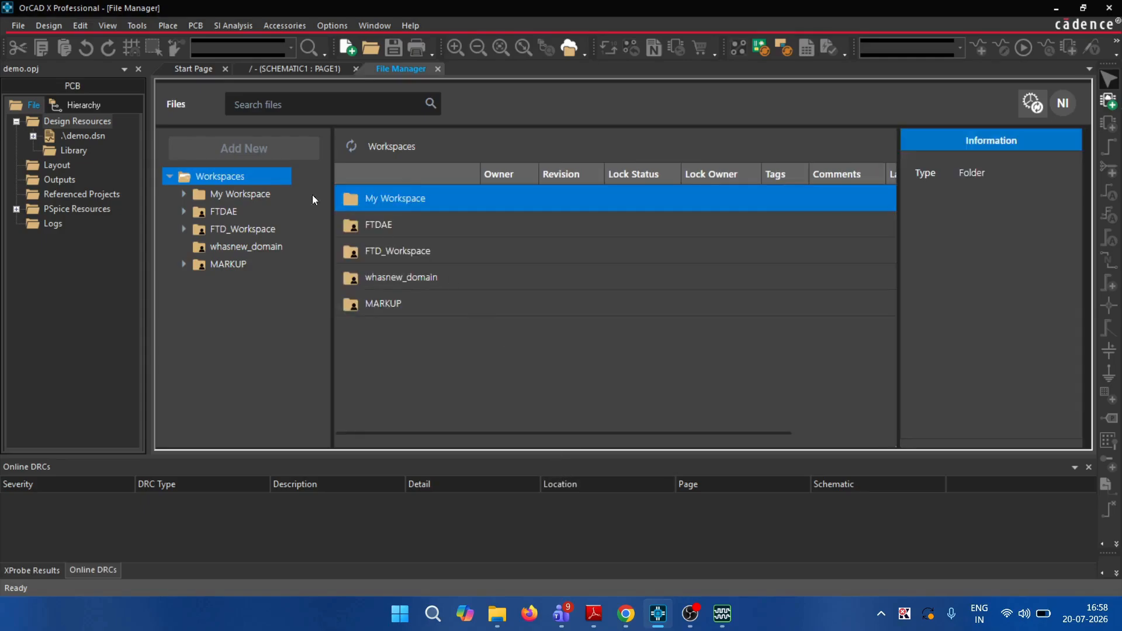
click(183, 194)
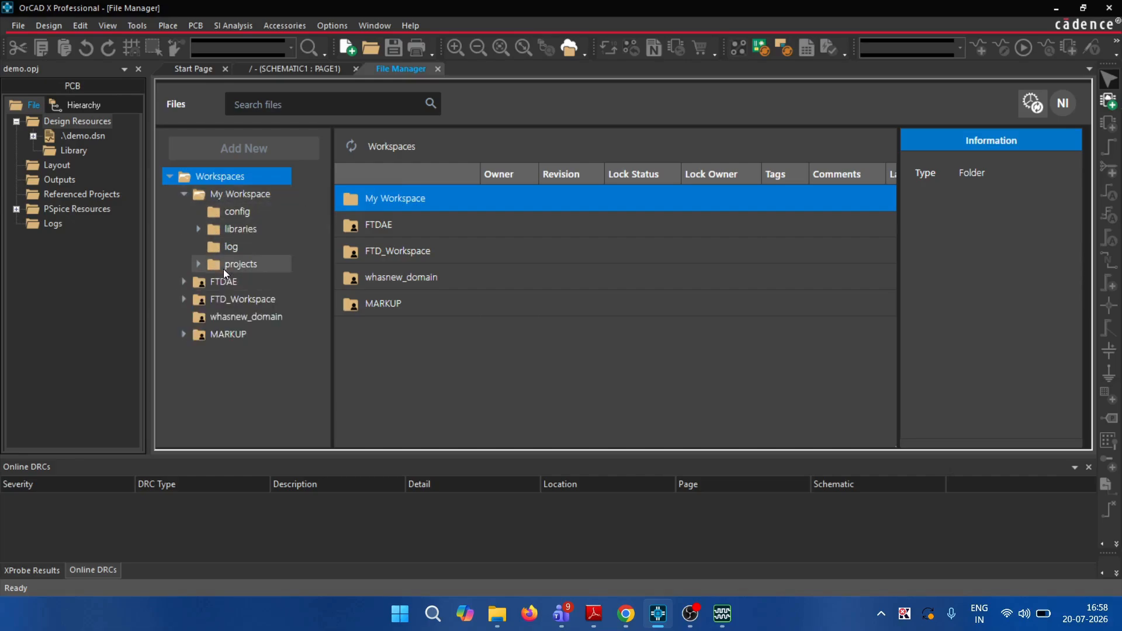
click(199, 266)
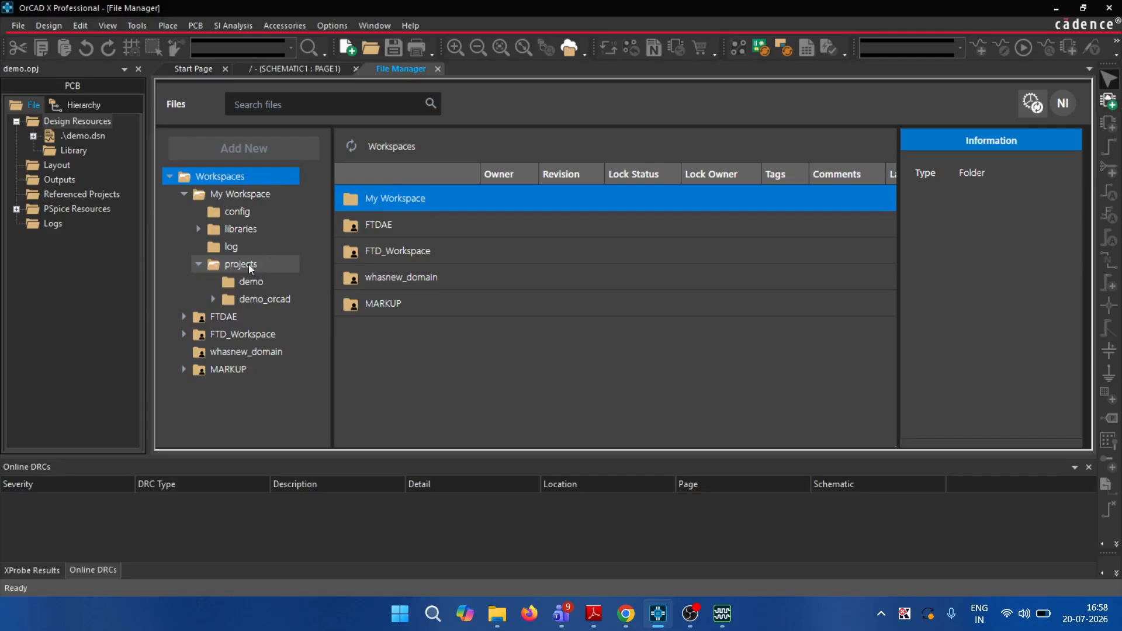
click(259, 284)
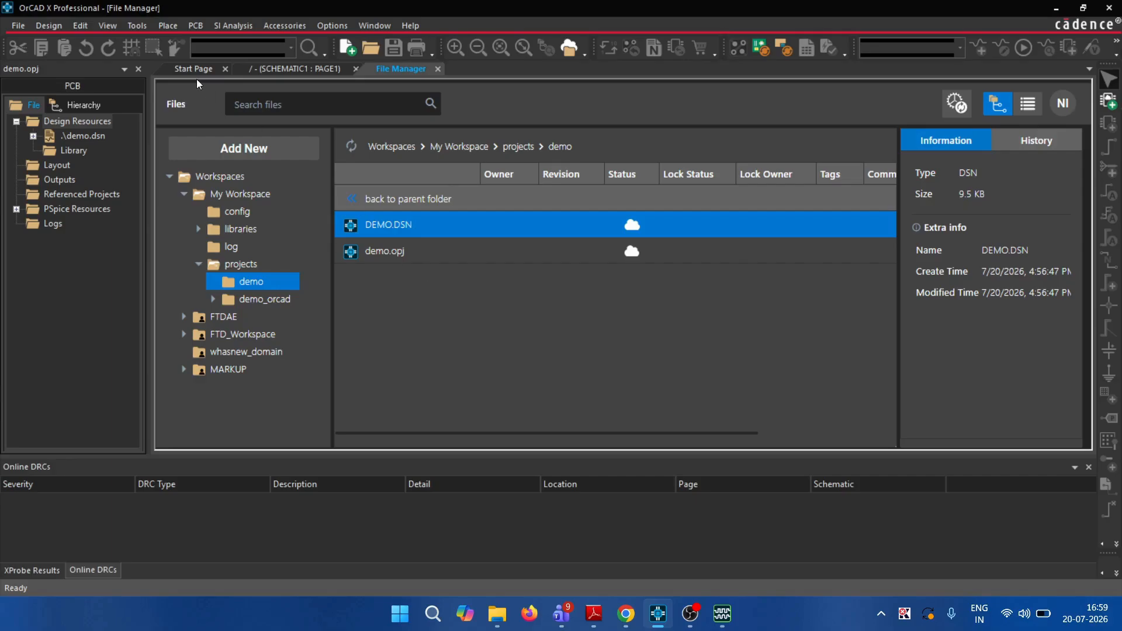
click(112, 24)
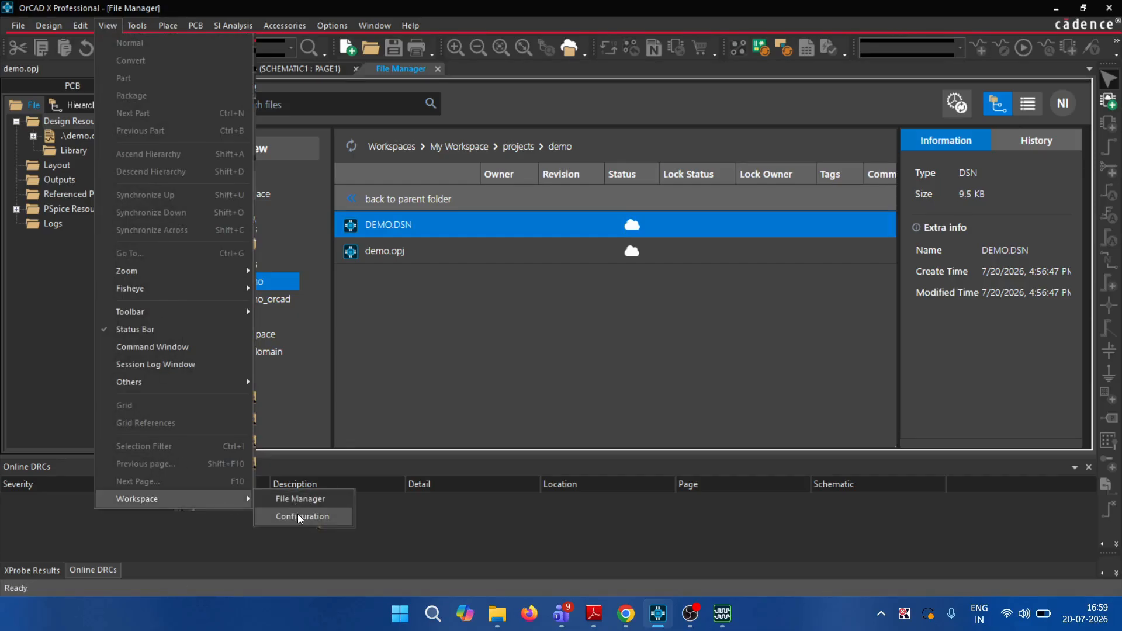
Create cloud workspace 'demo' with ASIA data residency, accessible only to selected organization users
click(298, 517)
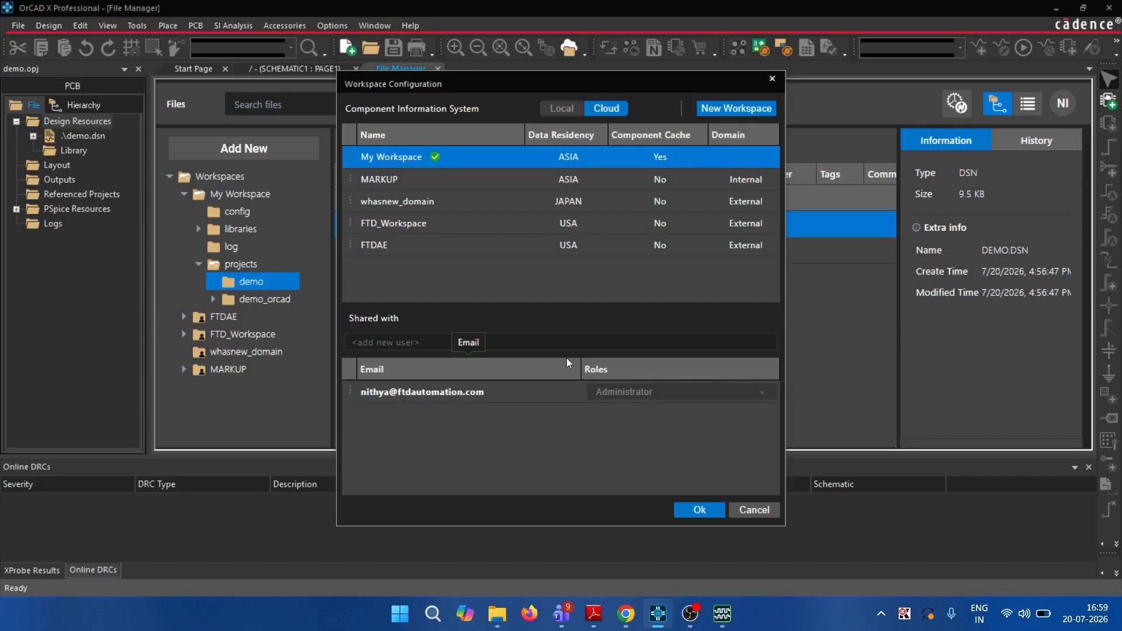
click(741, 109)
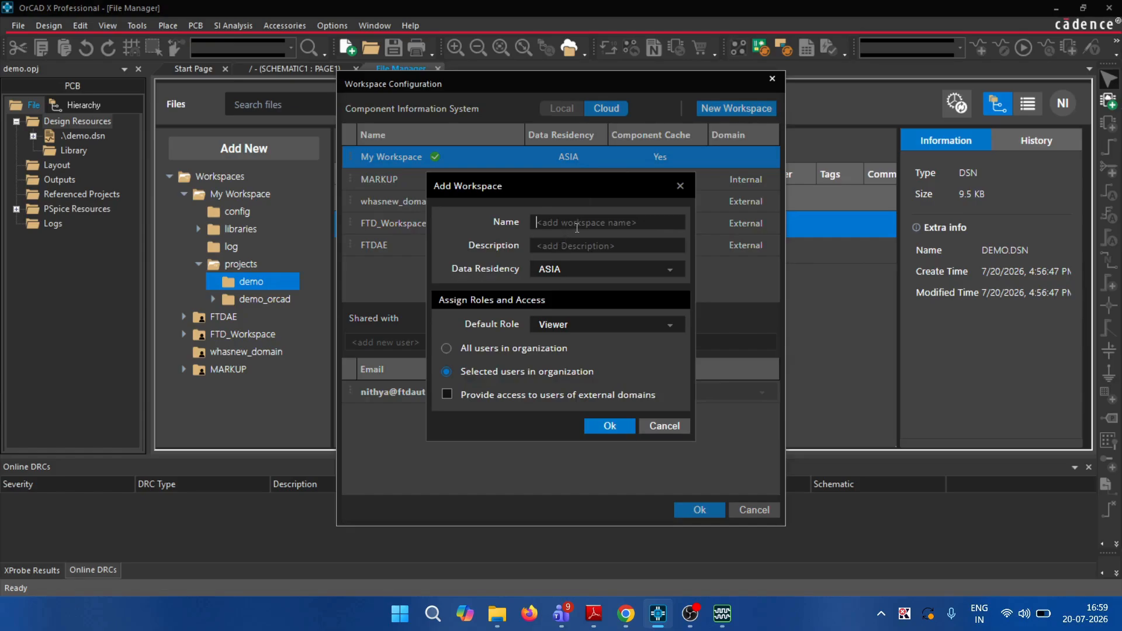
text(demo)
click(651, 274)
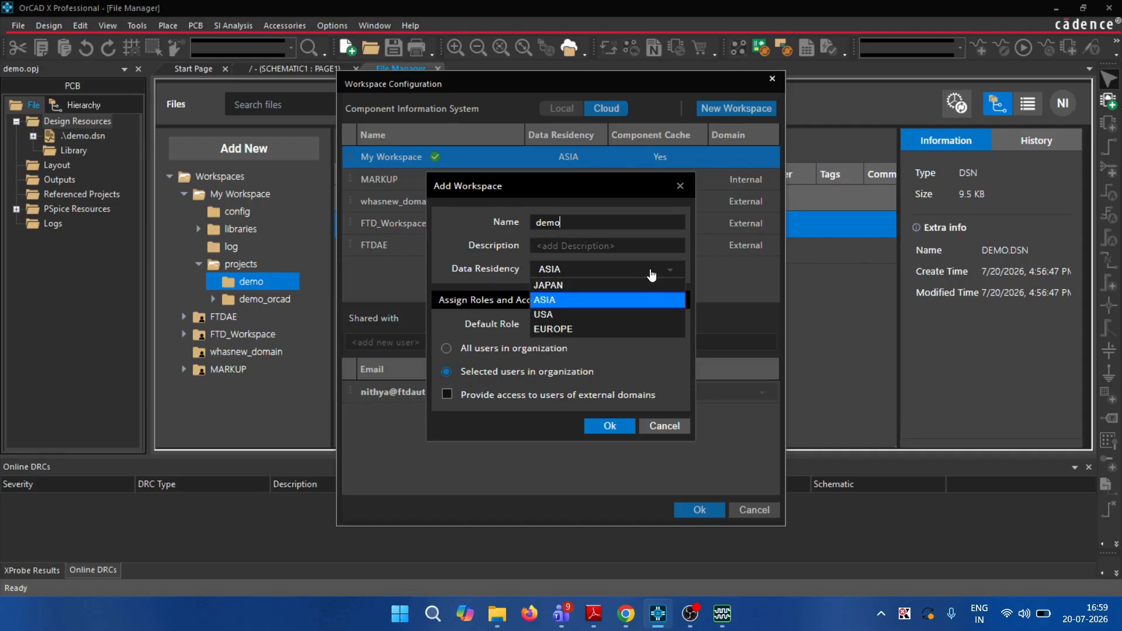
click(635, 300)
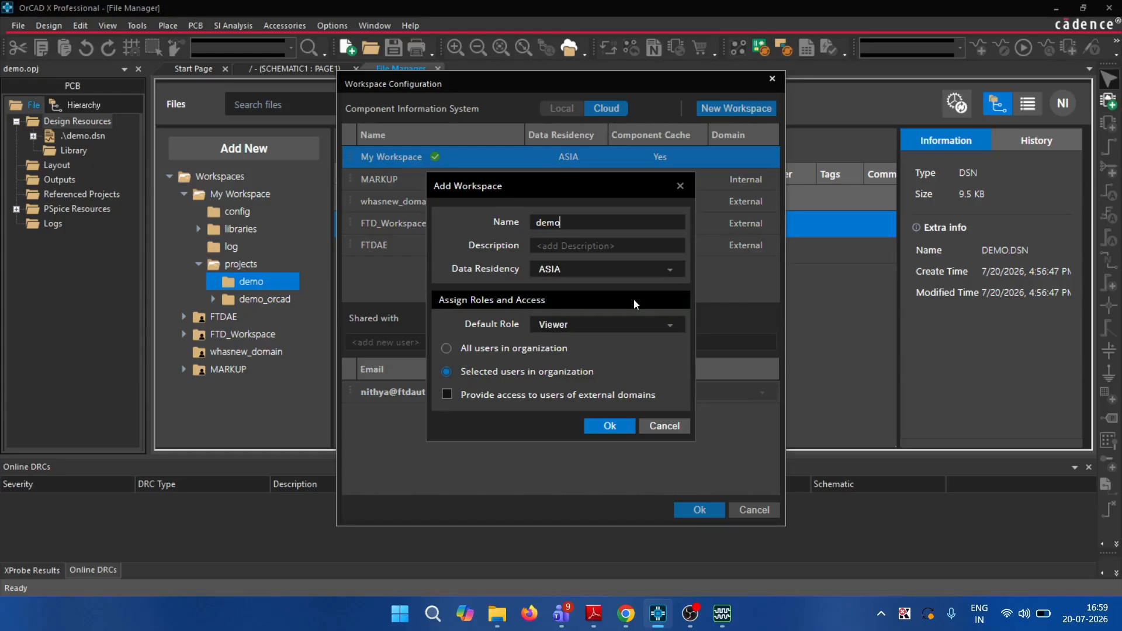
click(446, 349)
click(446, 373)
click(607, 429)
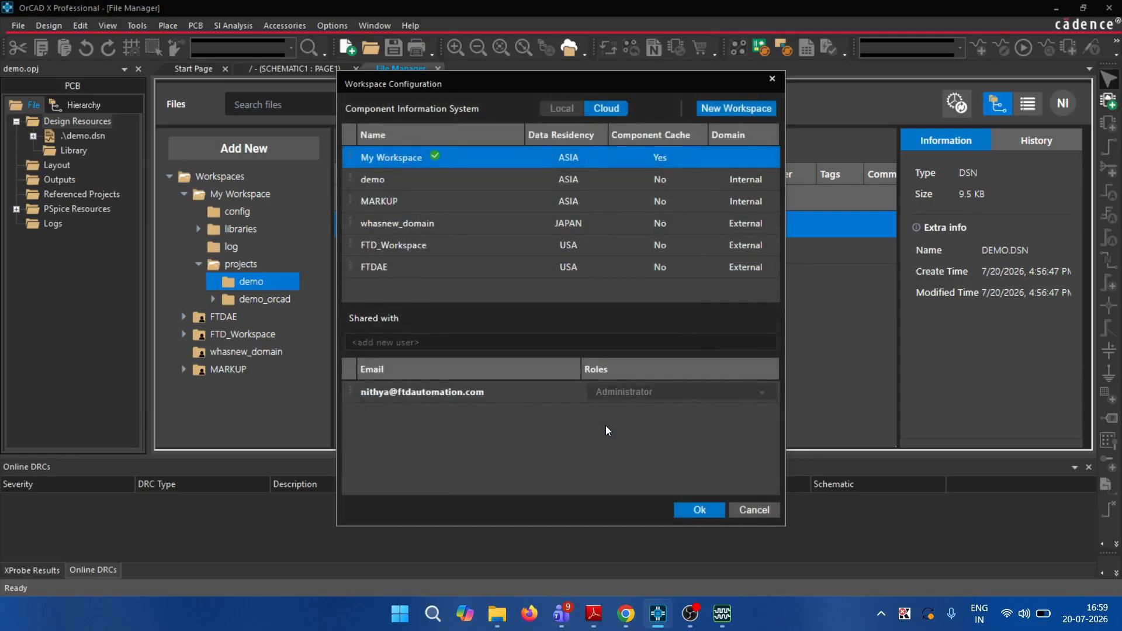
Share the demo workspace with the first colleague's e-mail address as a Designer
click(492, 184)
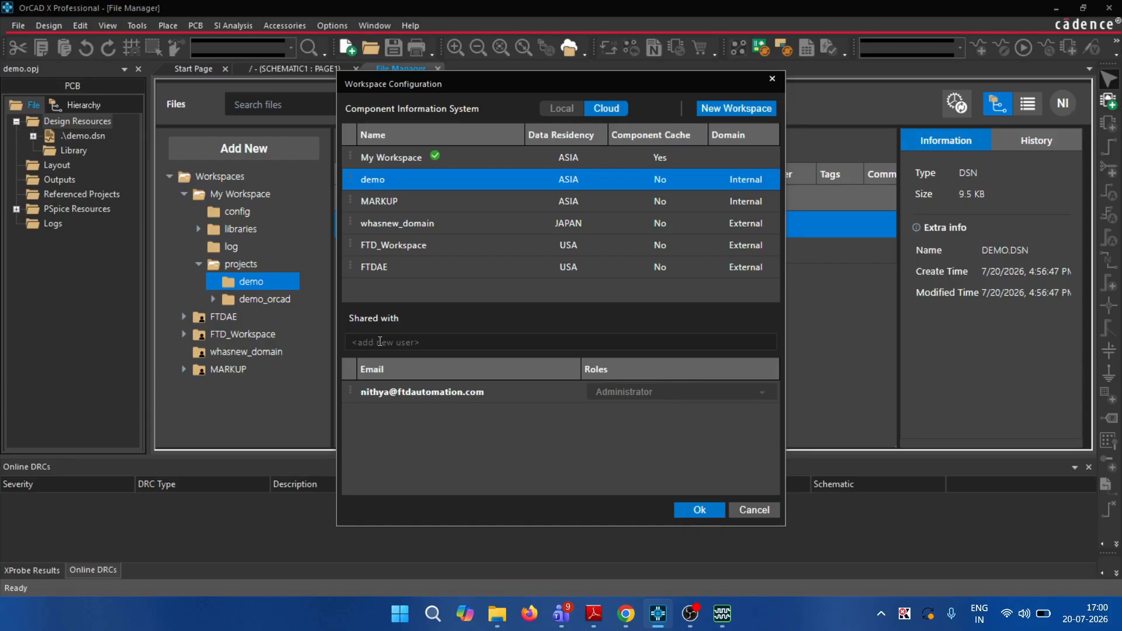
click(380, 341)
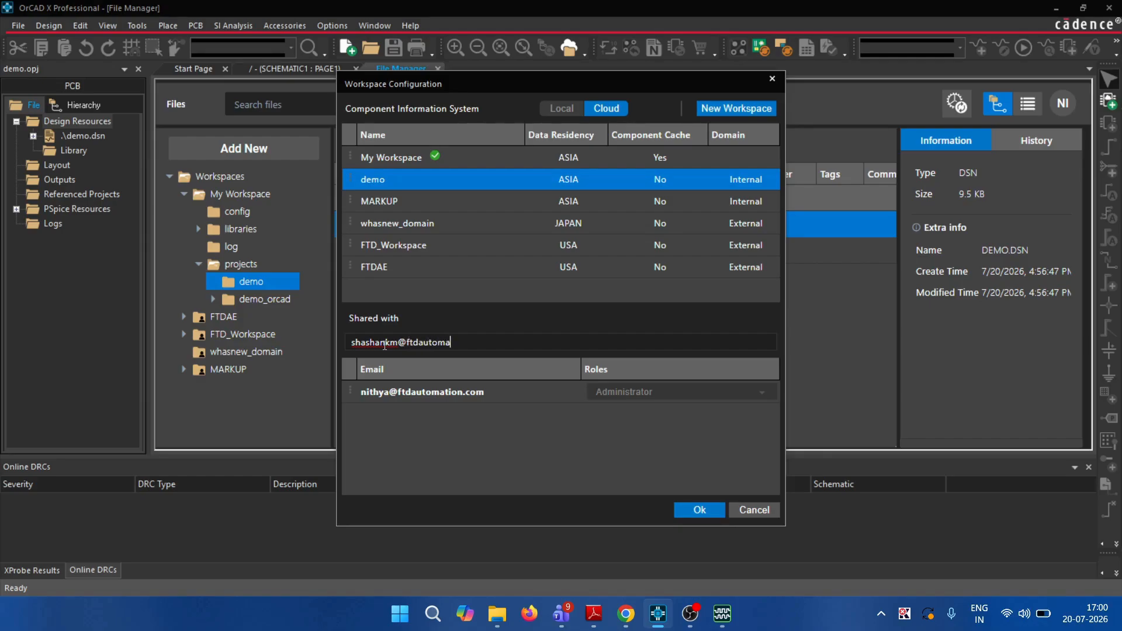
key(Return)
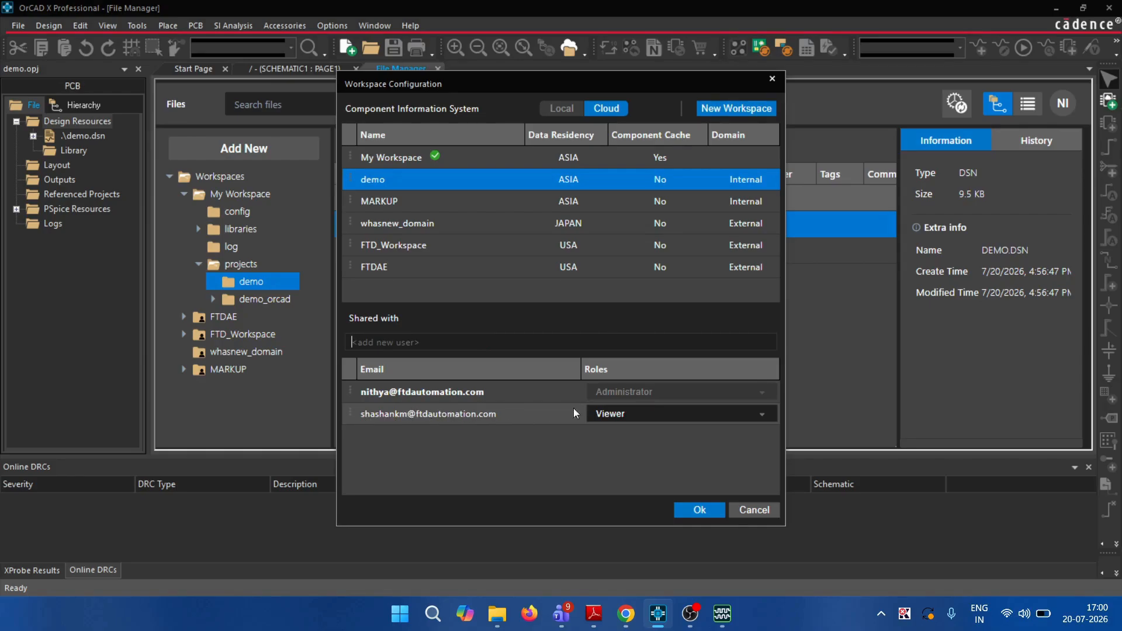
click(650, 417)
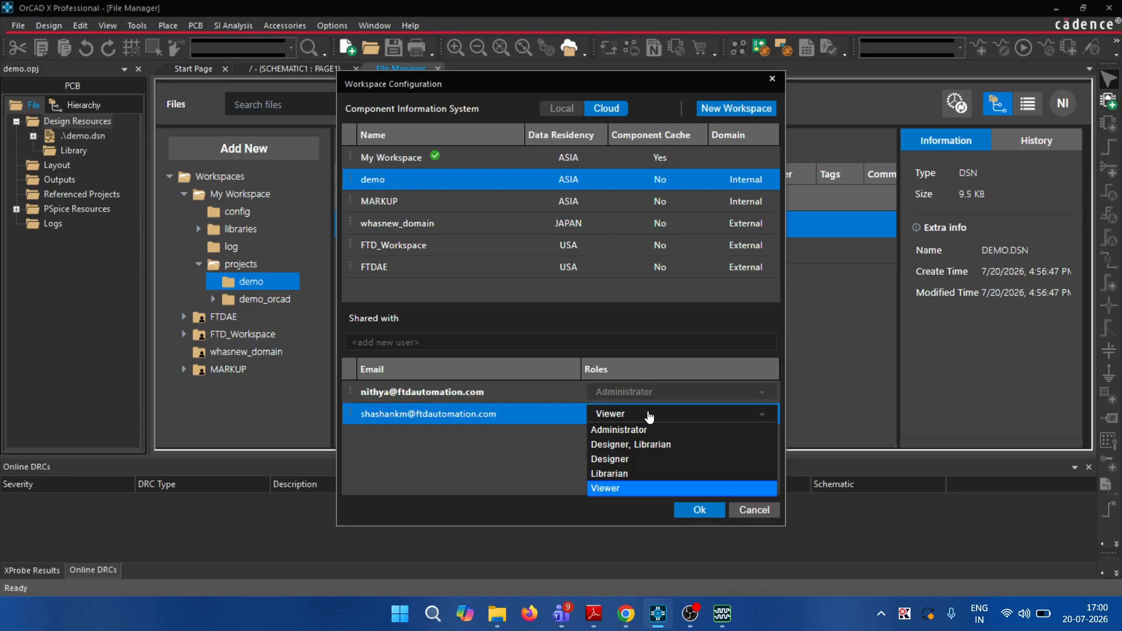
click(624, 459)
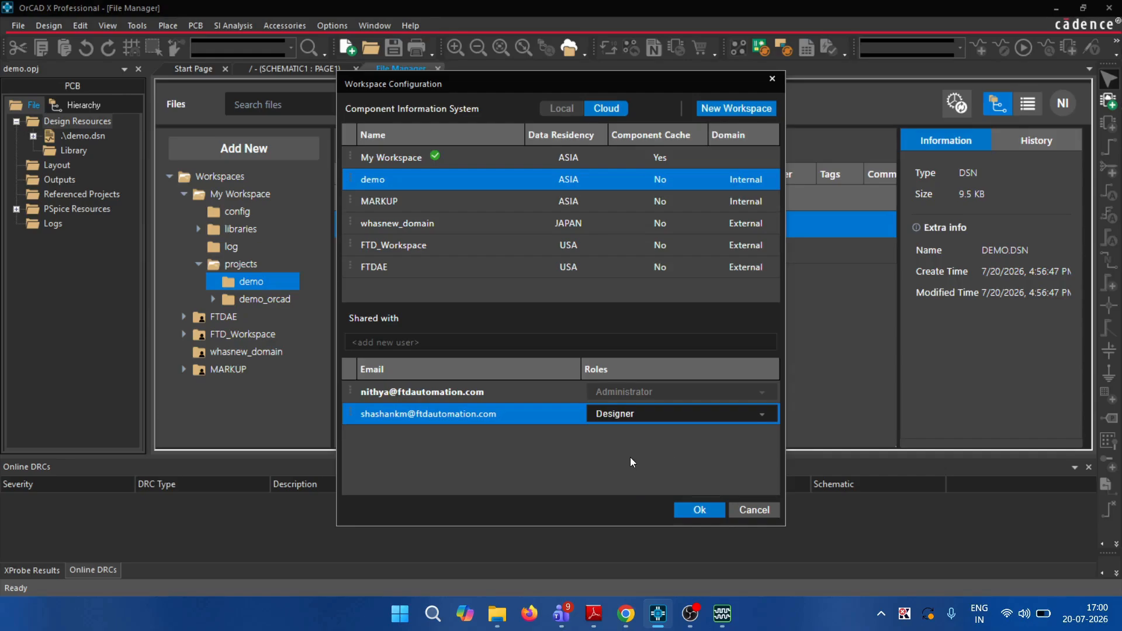
Add the second colleague's e-mail as a Librarian and save the sharing settings
click(444, 345)
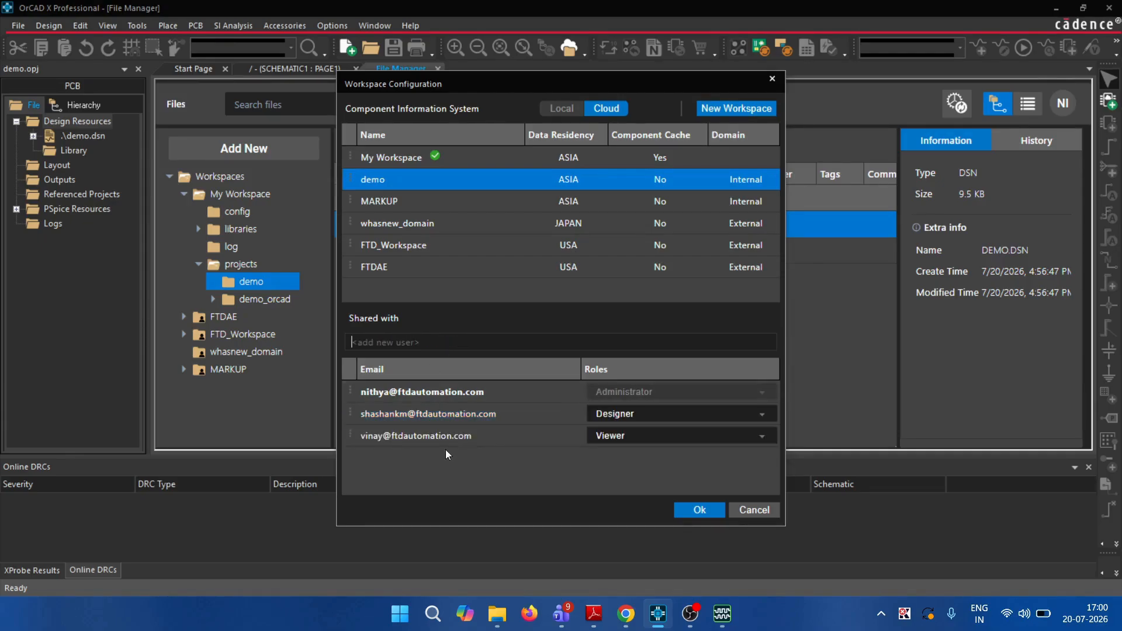
click(689, 438)
click(691, 436)
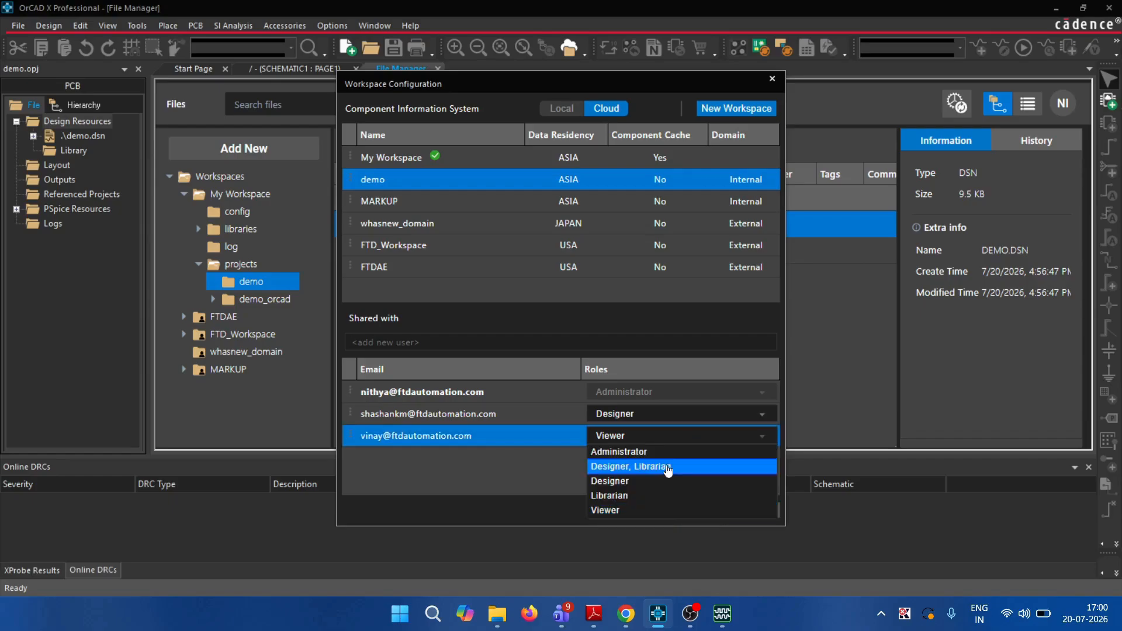
click(666, 495)
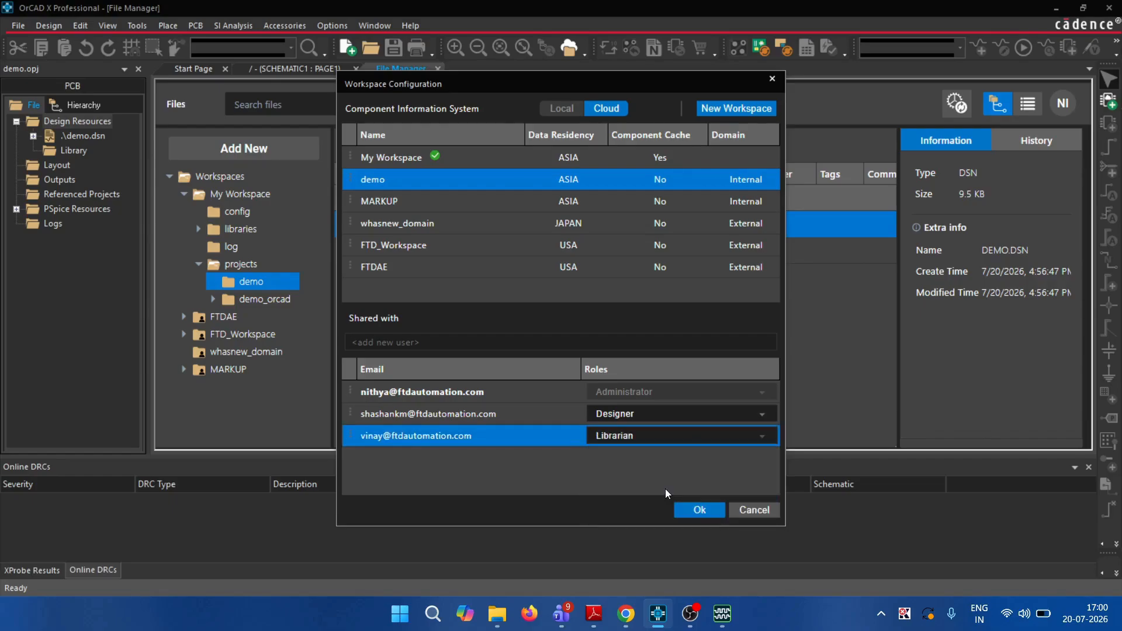
click(703, 508)
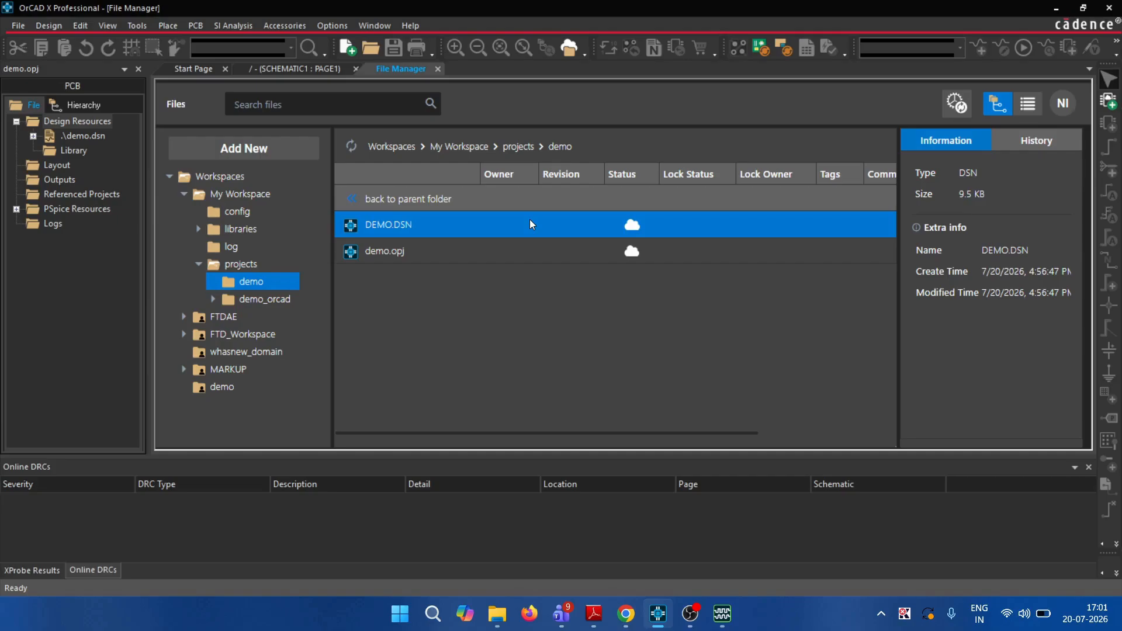
Select demo.opj in the demo project folder and bring up its context menu with Publish
click(423, 250)
right_click(423, 248)
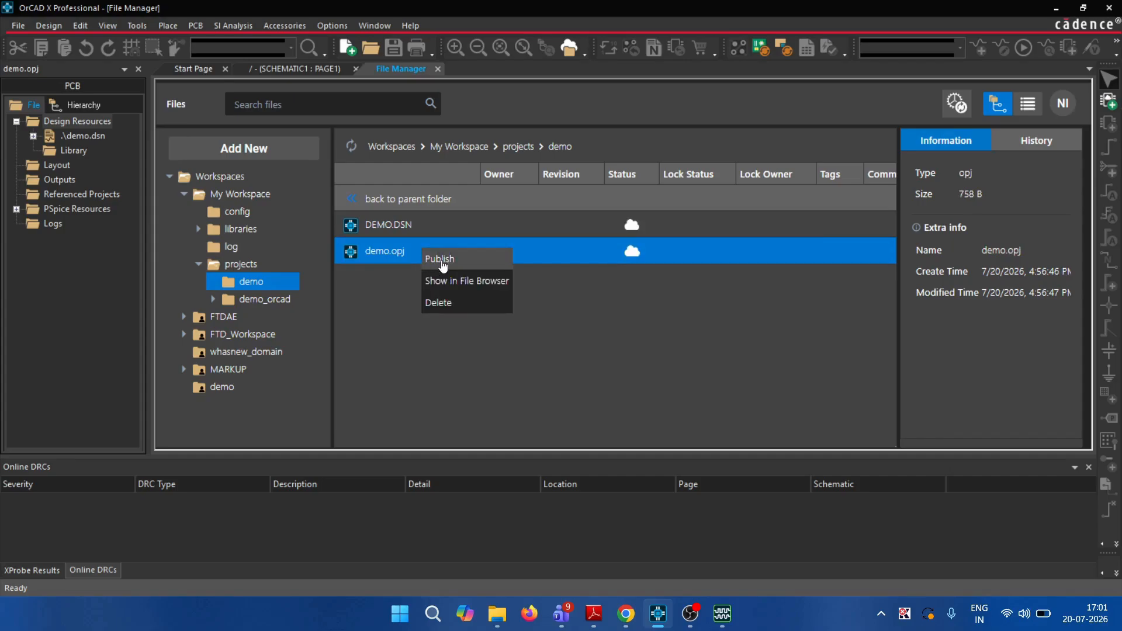
Start publishing the demo project with the demo workspace as the target
click(441, 260)
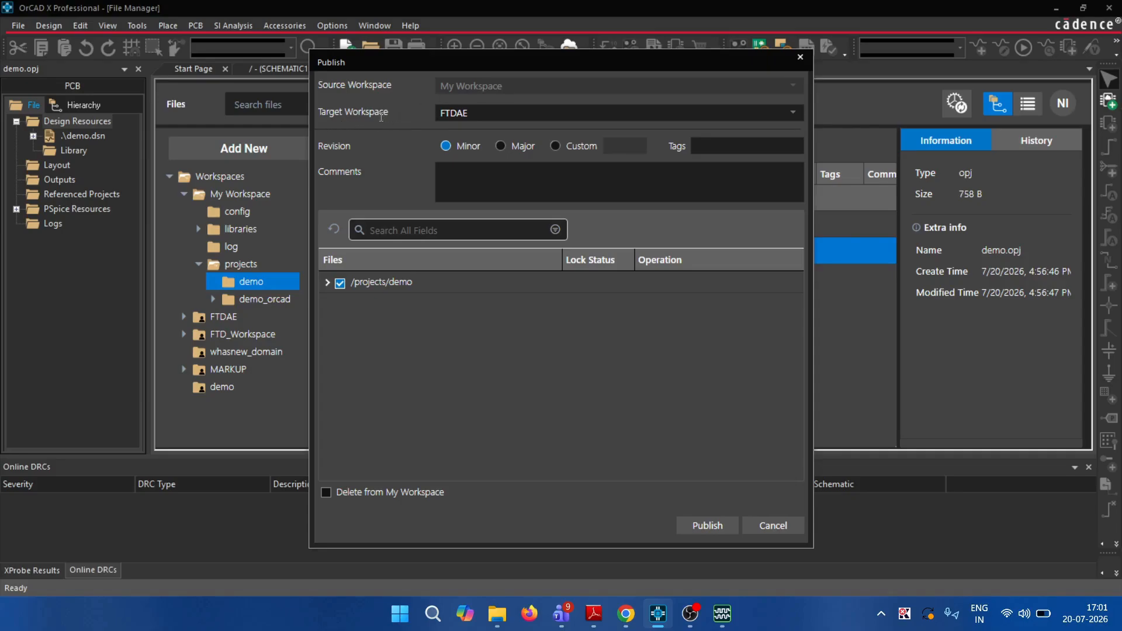
click(796, 117)
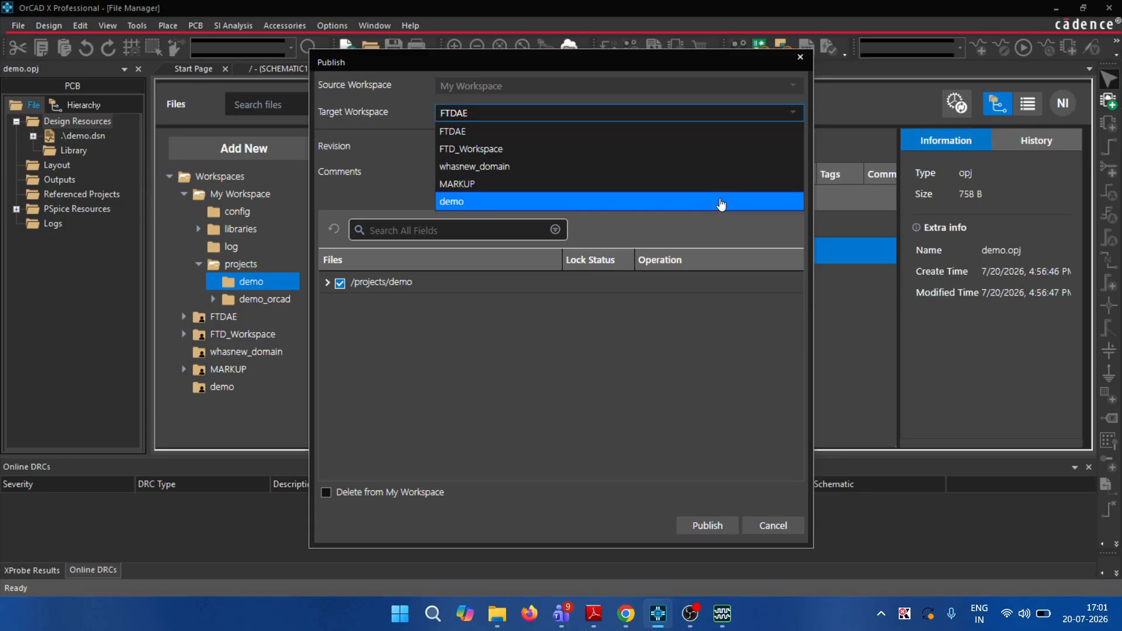
click(721, 203)
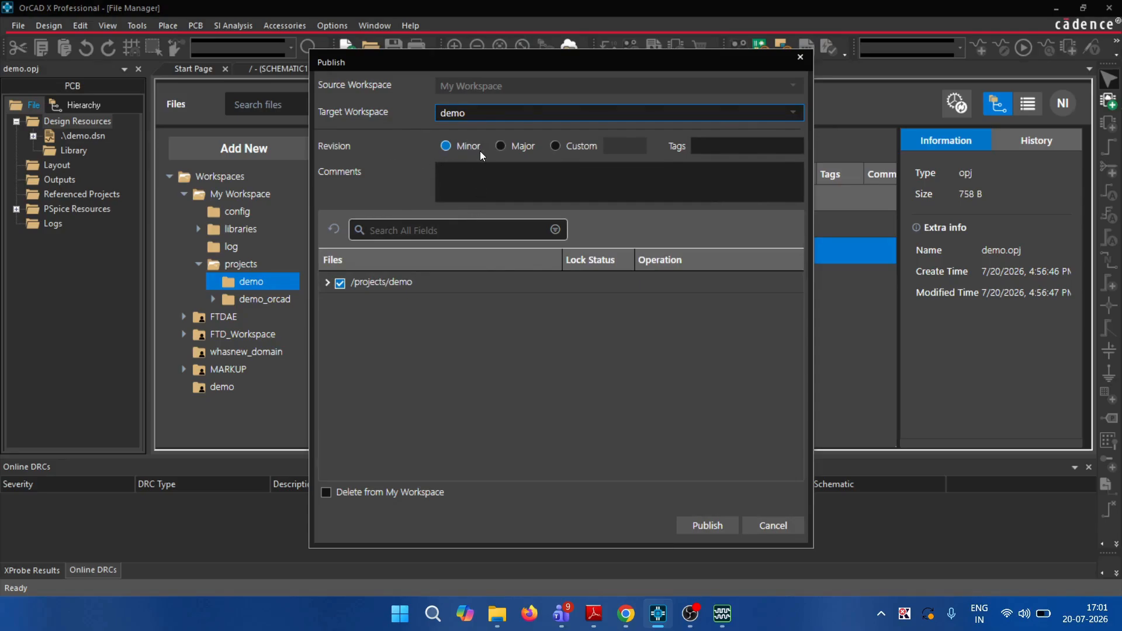
Publish it as a minor revision tagged 'power'
click(536, 145)
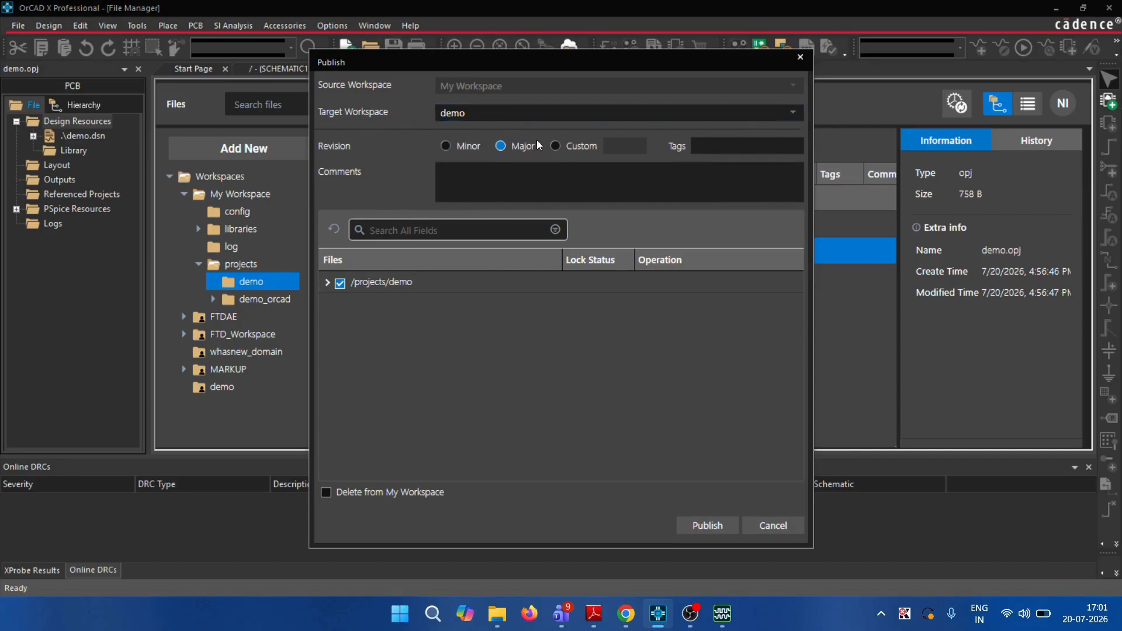
click(556, 150)
click(628, 143)
text(4)
key(BackSpace)
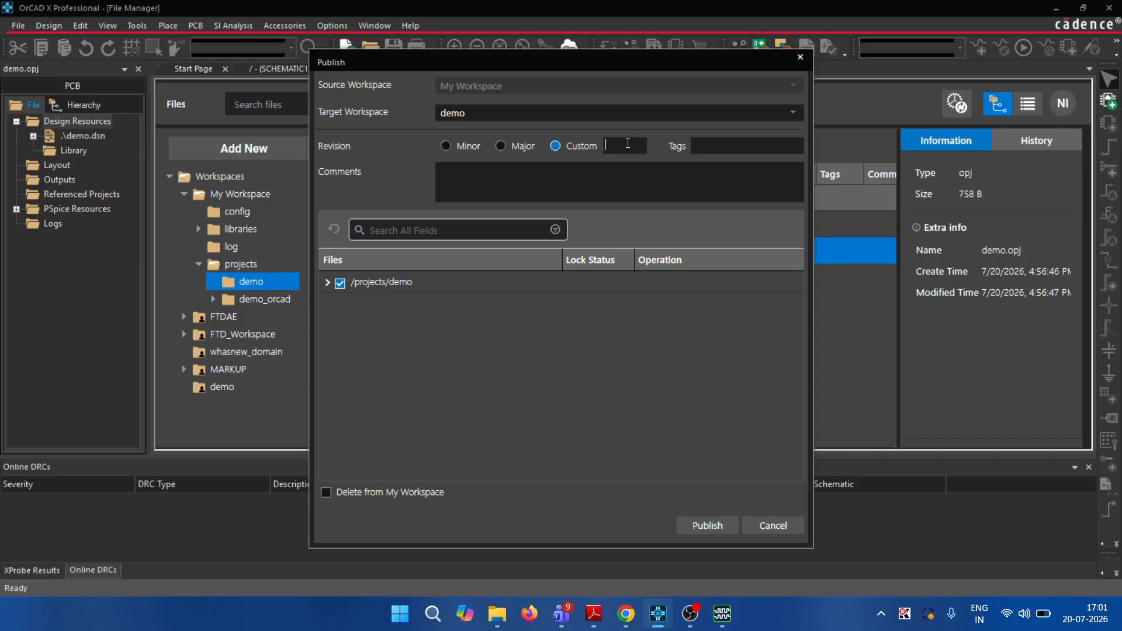
click(448, 146)
click(719, 146)
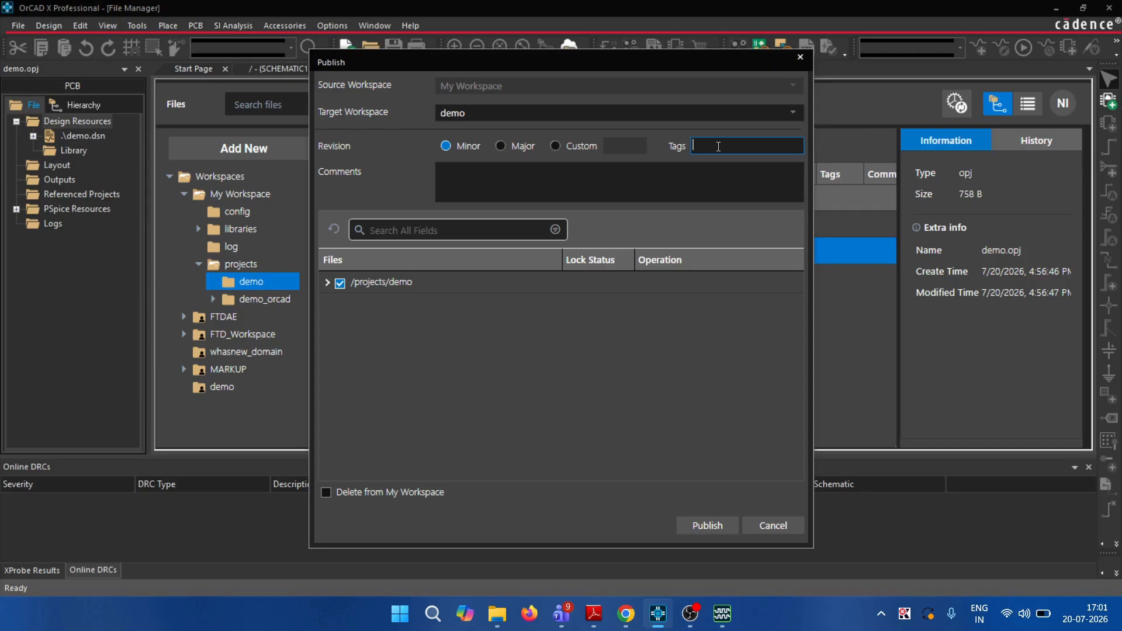
text(power)
click(527, 177)
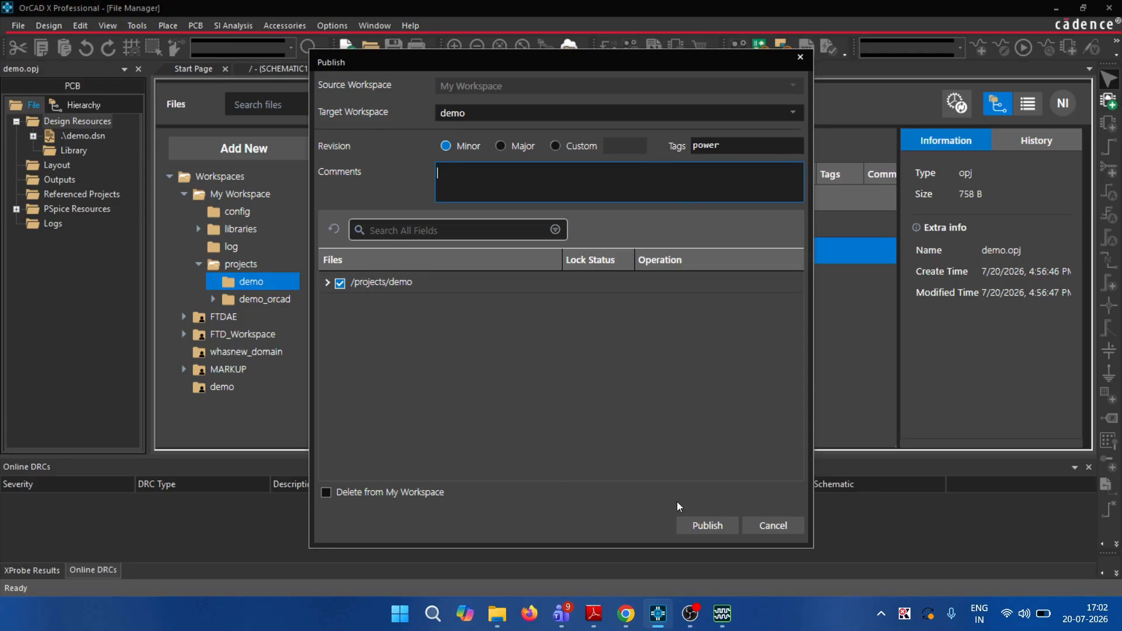
click(702, 526)
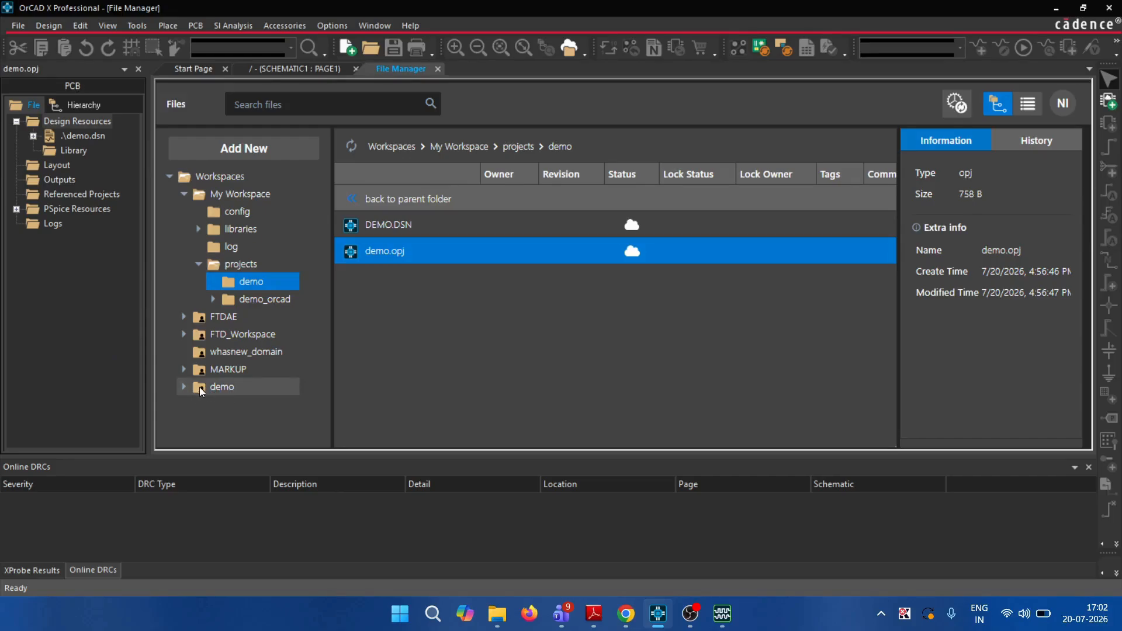
Verify demo sits in the demo workspace's projects folder as revision 0.1, then return to My Workspace
click(201, 388)
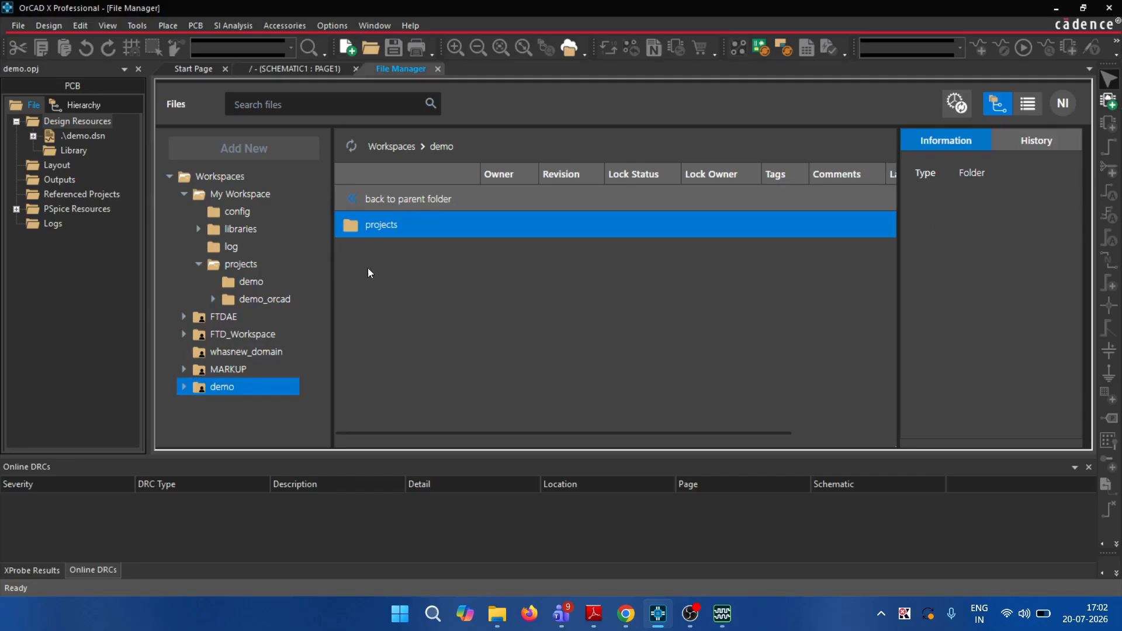
double_click(418, 223)
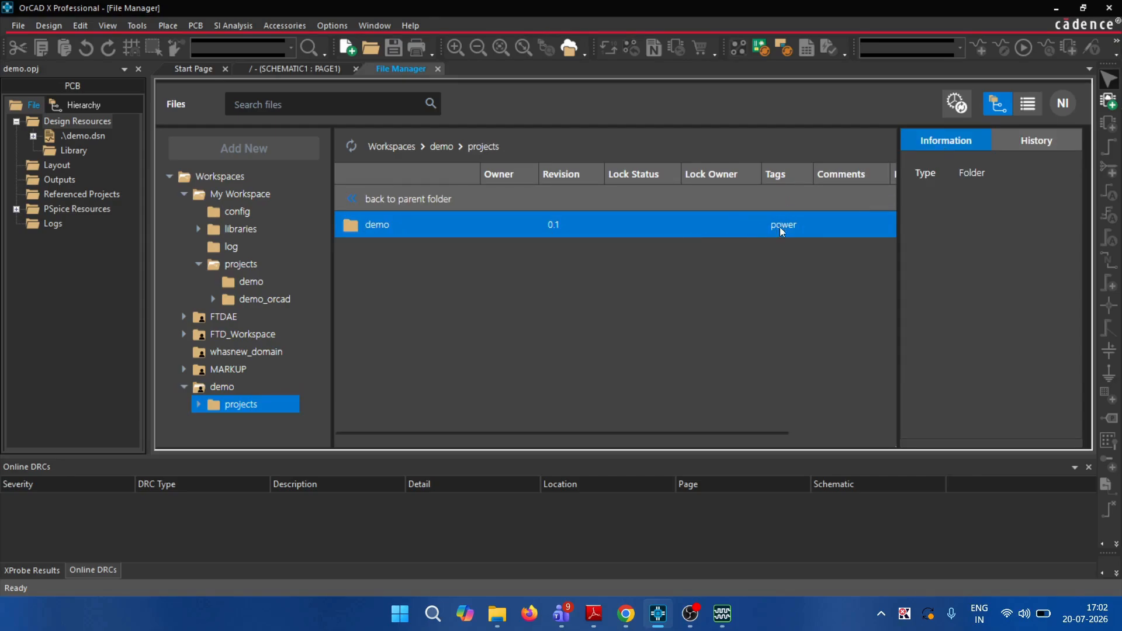
scroll(710, 250, right, 2)
scroll(709, 250, left, 2)
click(230, 177)
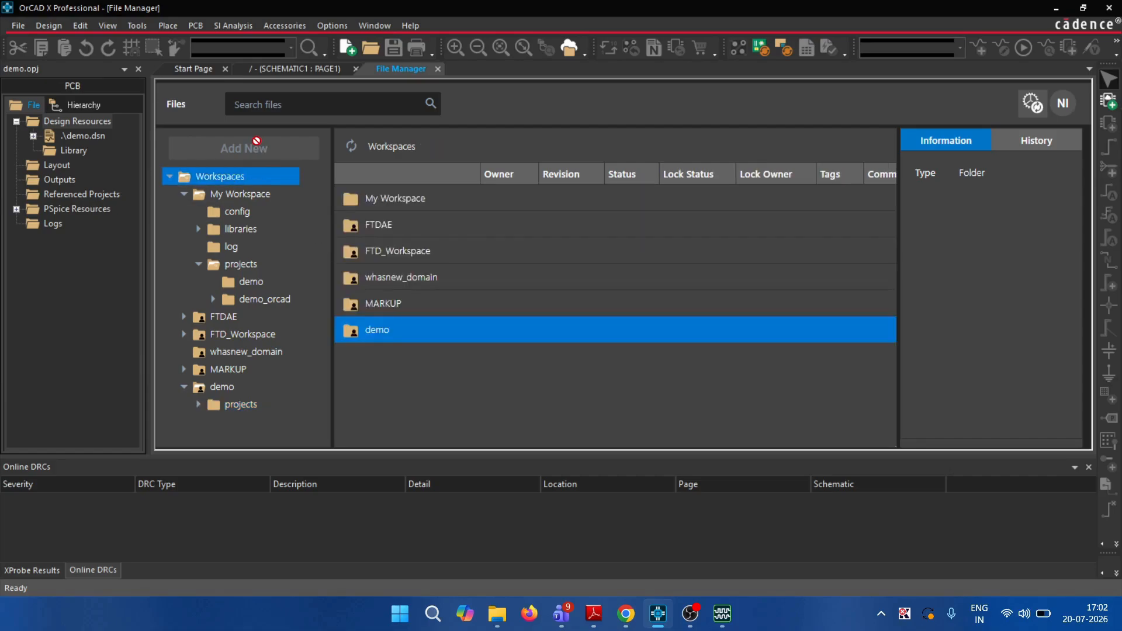
click(244, 193)
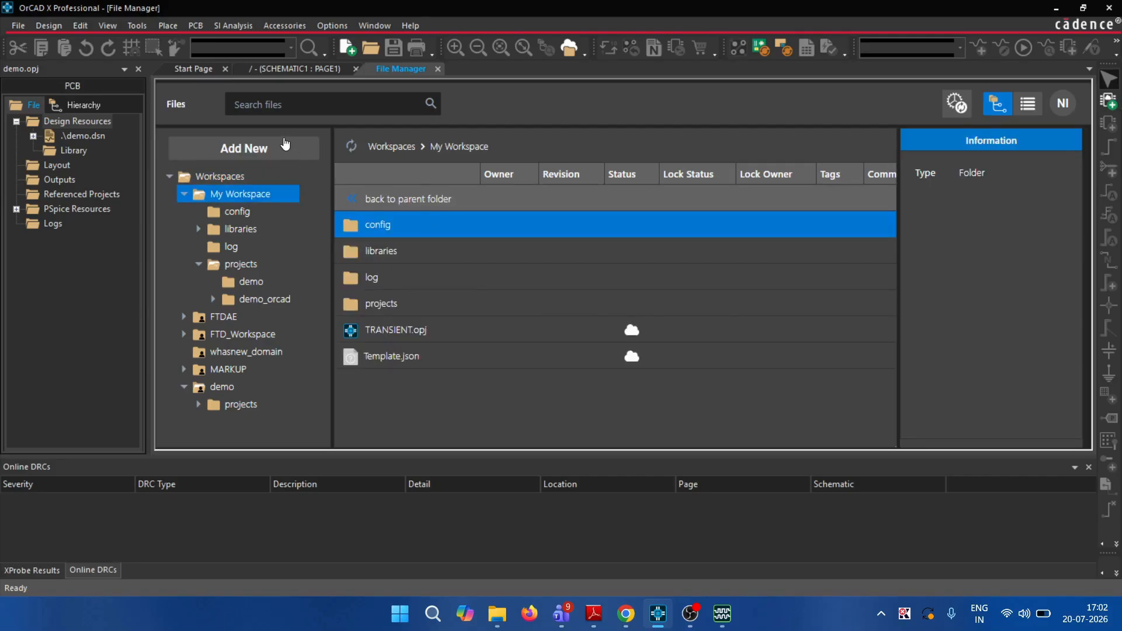
Upload TRANSIENT.opj from the PSpice demo files into My Workspace and view its details
click(285, 145)
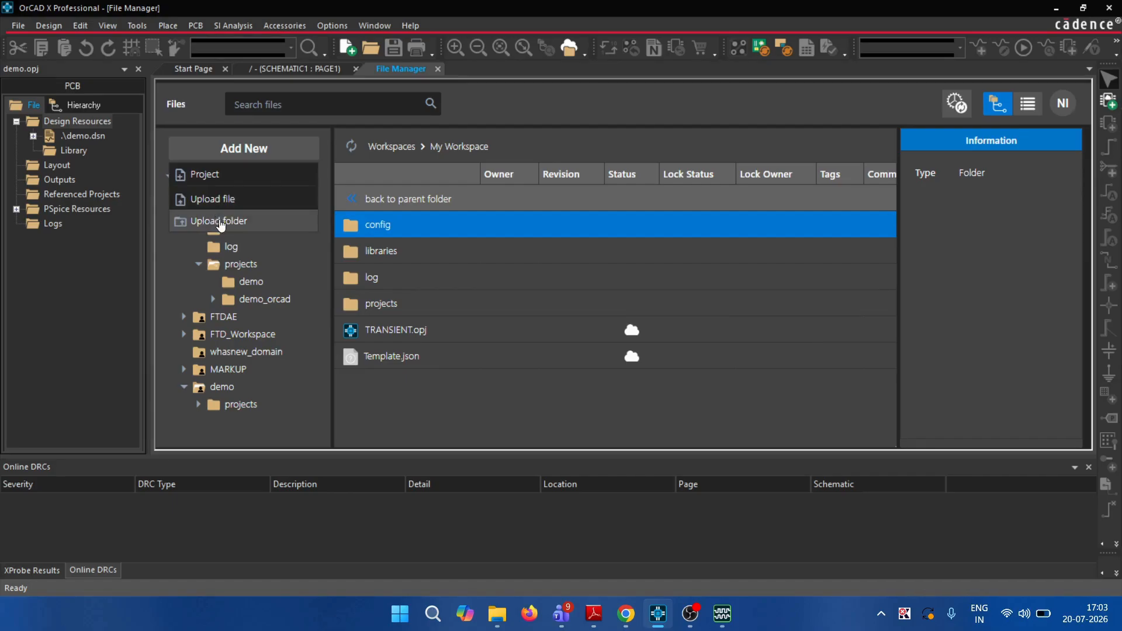
click(231, 201)
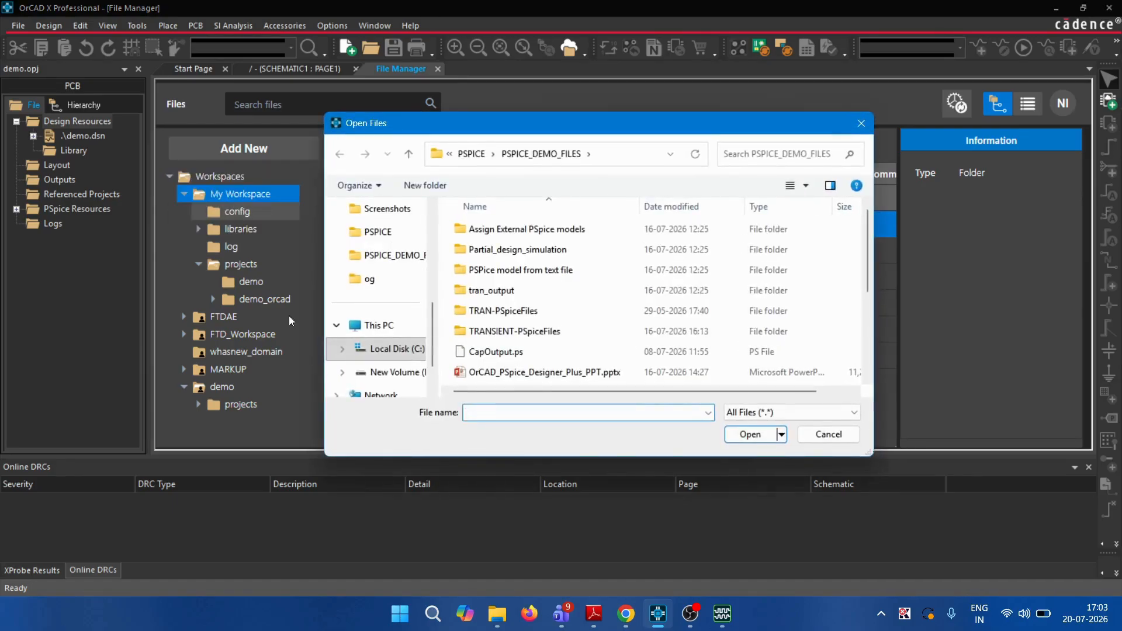
scroll(567, 341, down, 3)
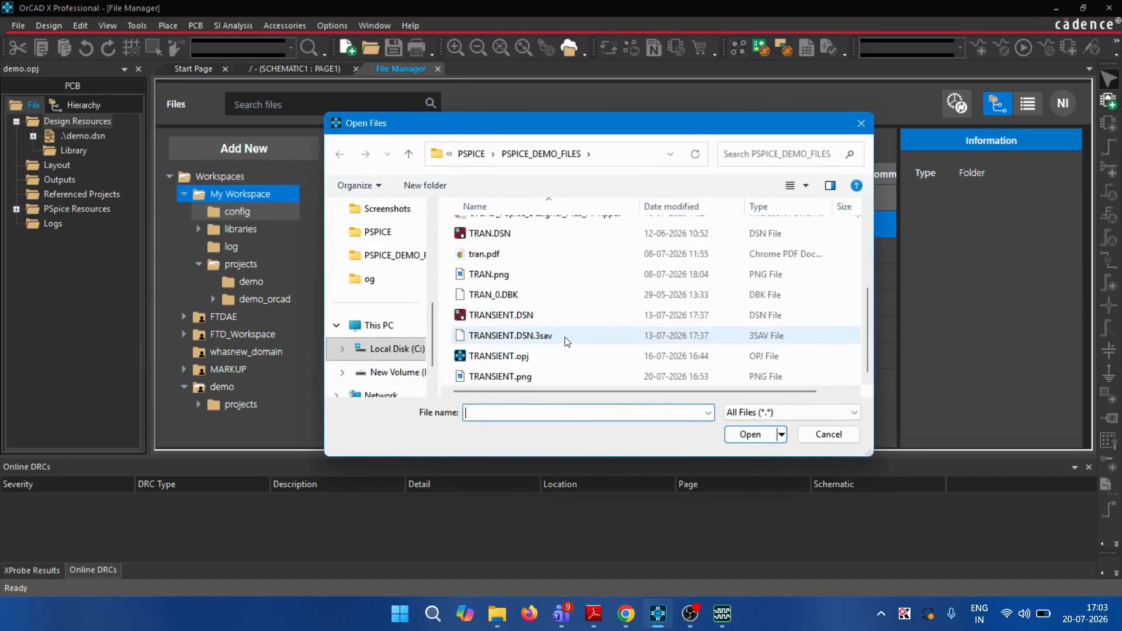
click(506, 357)
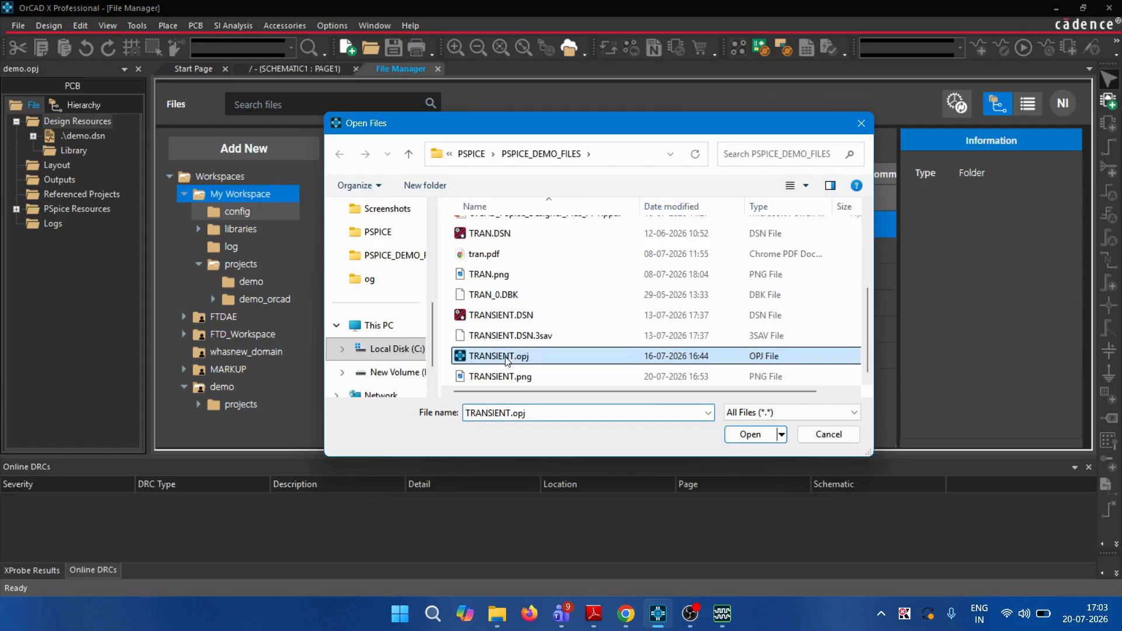
click(749, 435)
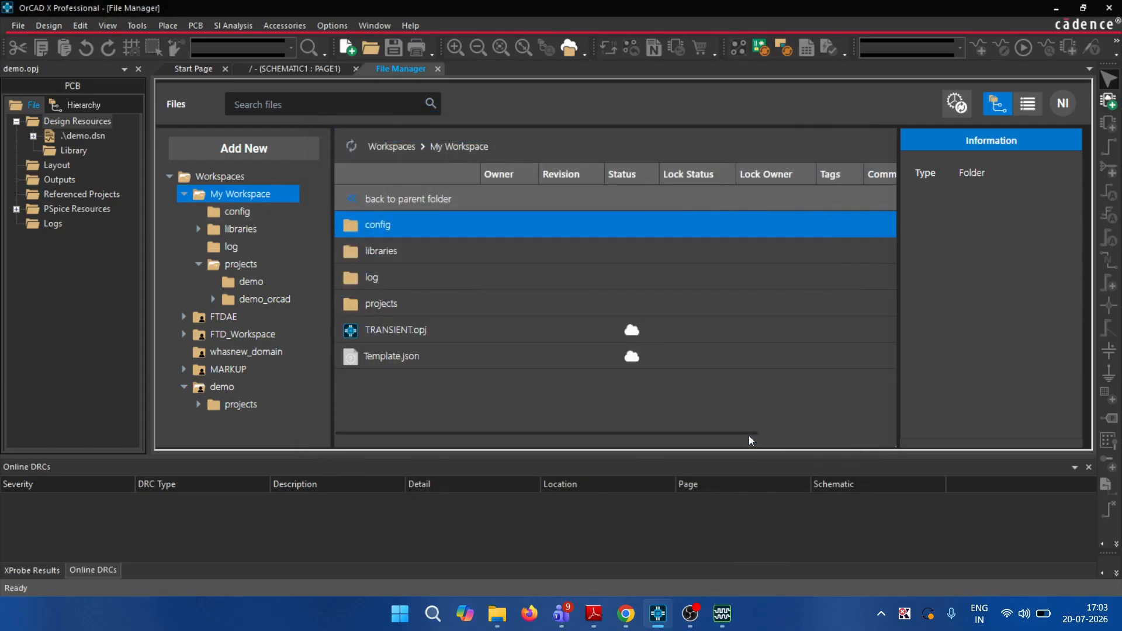
click(454, 332)
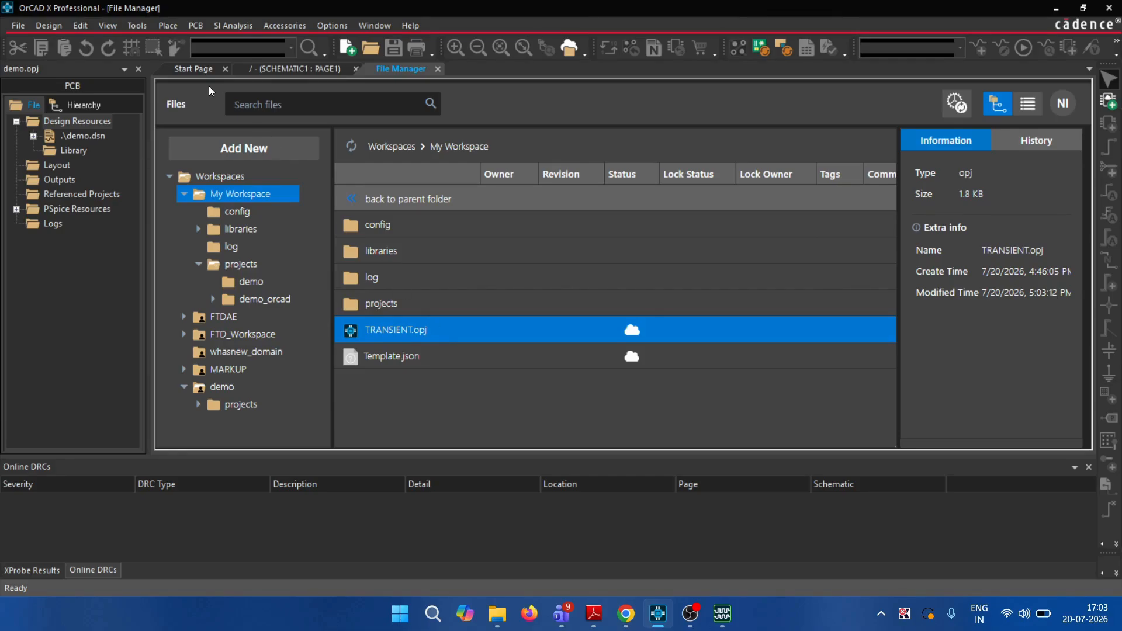
Add a new cloud workspace named 'transient' with ASIA data residency in Workspace Configuration
click(104, 26)
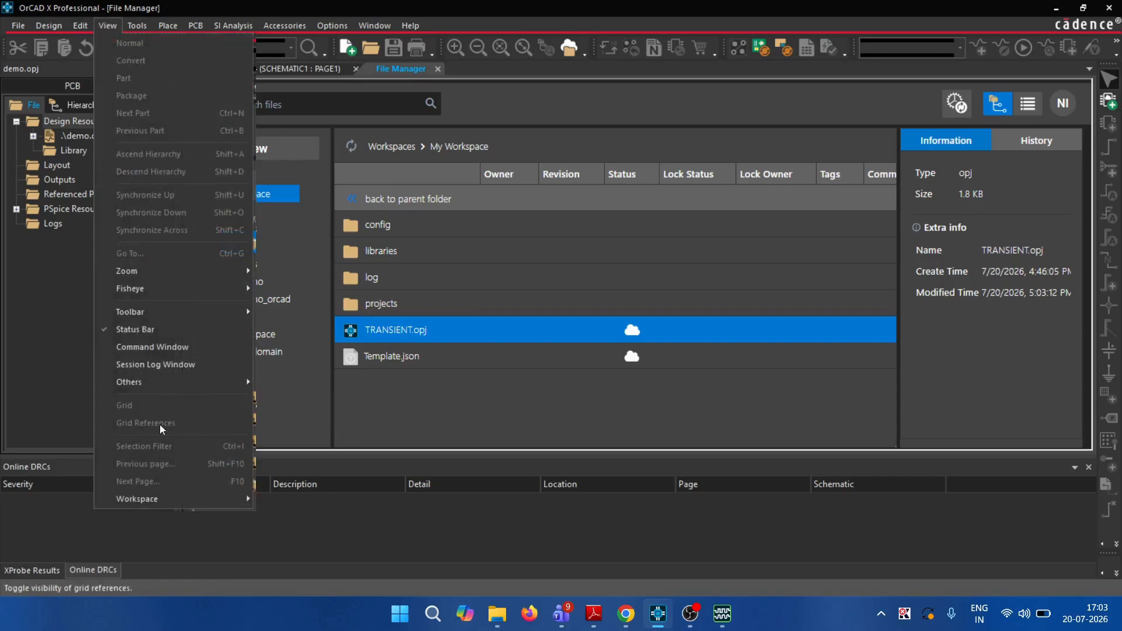
mouse_move(246, 495)
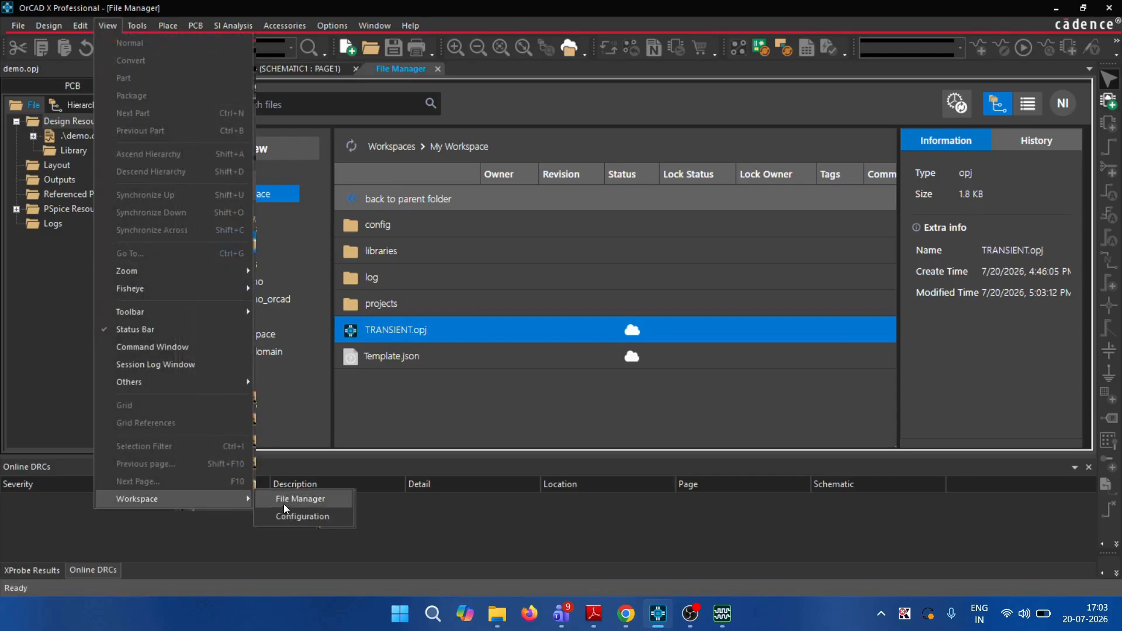
click(294, 512)
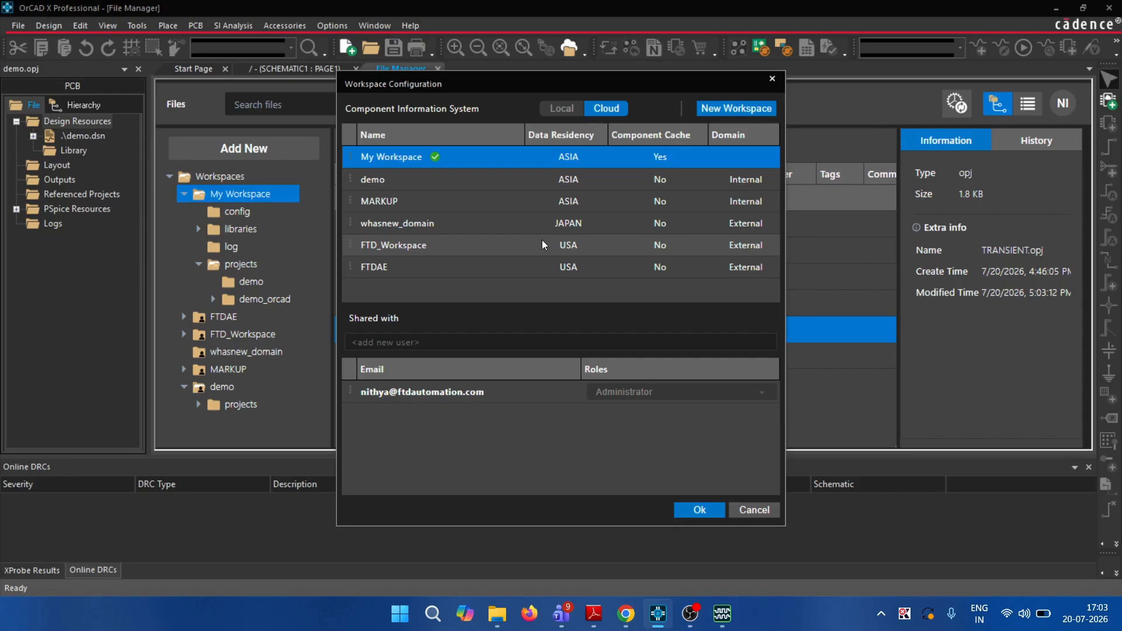
click(759, 110)
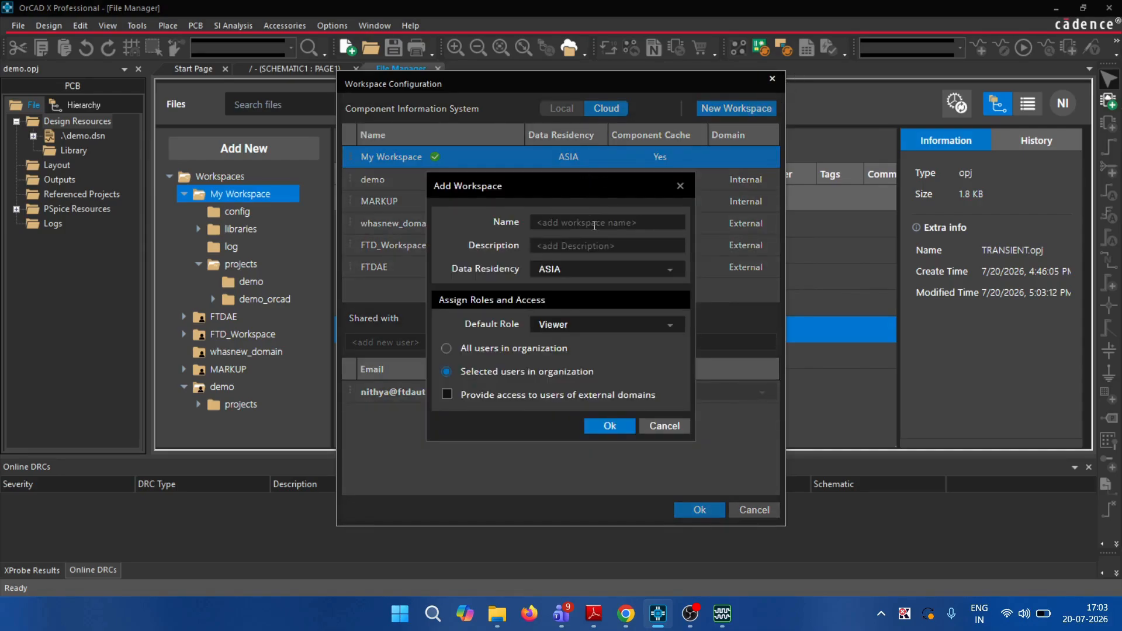
text(yr)
key(BackSpace)
key(BackSpace)
text(transient)
click(618, 430)
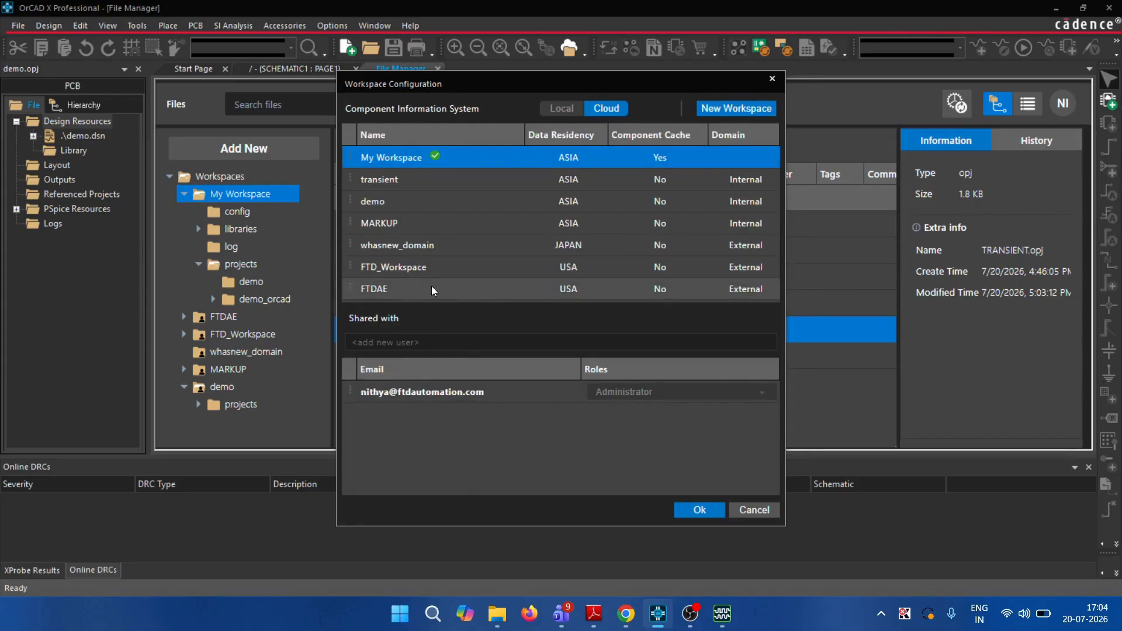
Add a colleague's e-mail to the transient workspace's Shared with list as Designer, then confirm with Ok
click(422, 178)
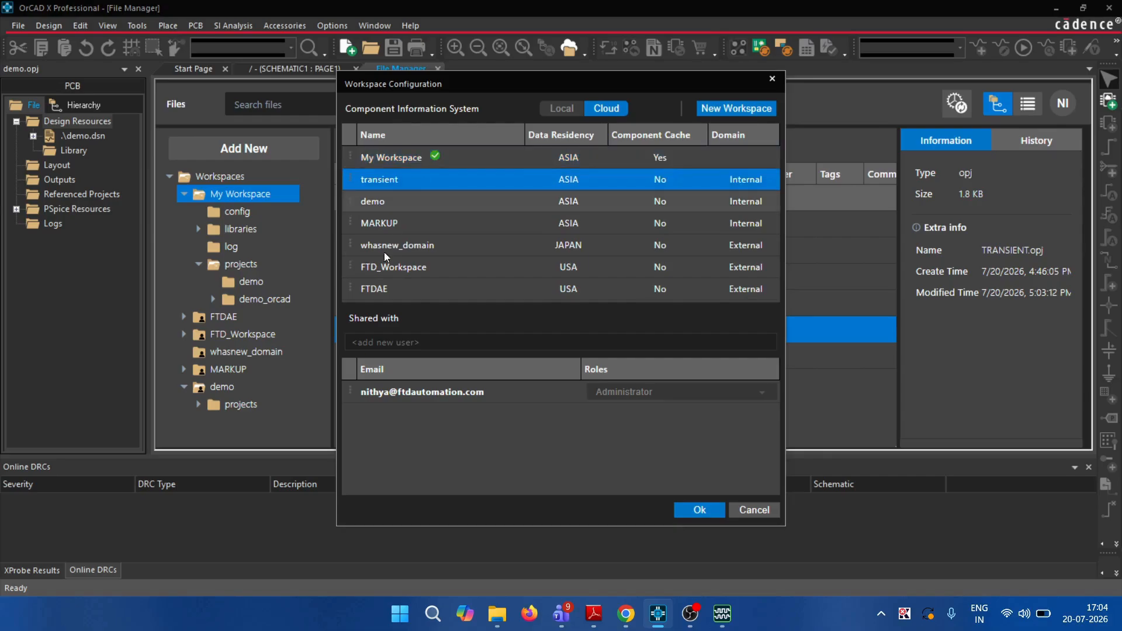
click(404, 343)
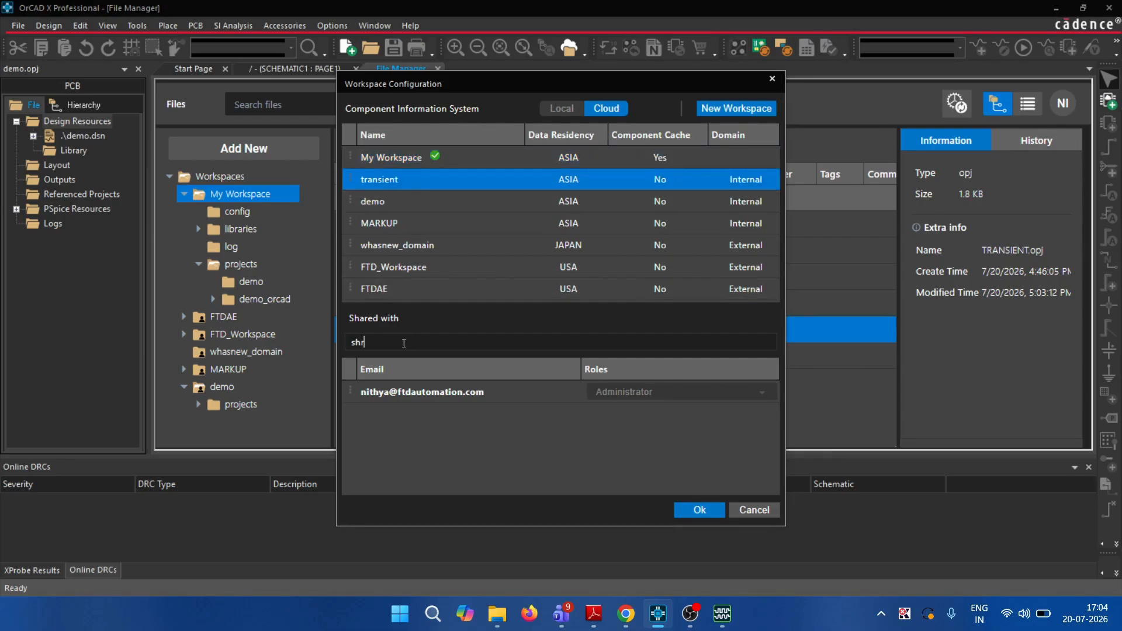
key(Return)
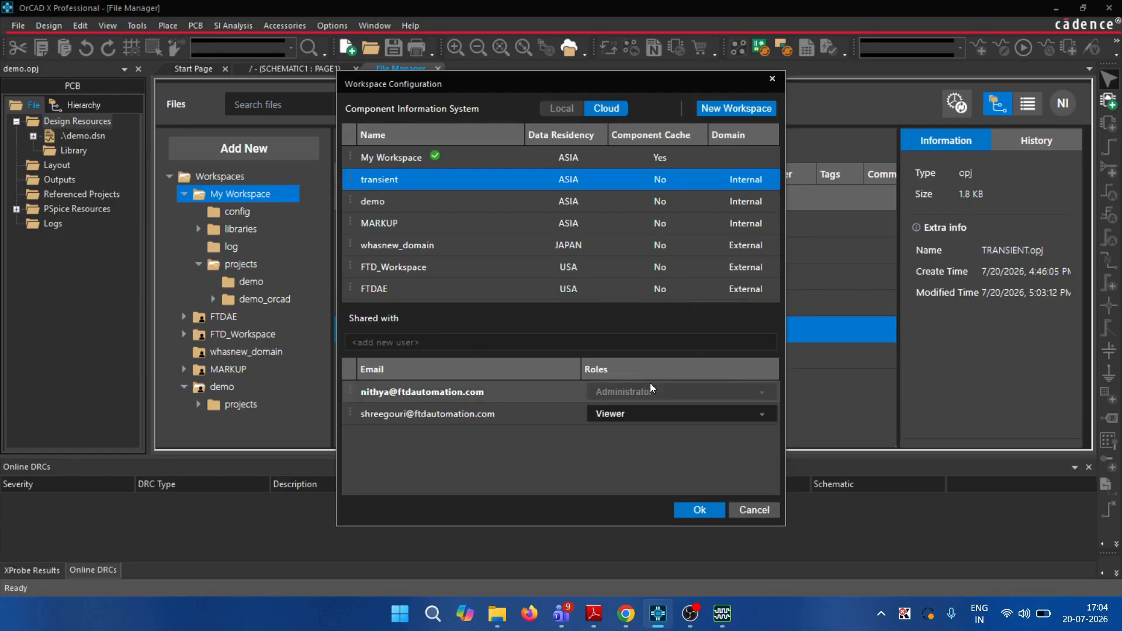
click(683, 415)
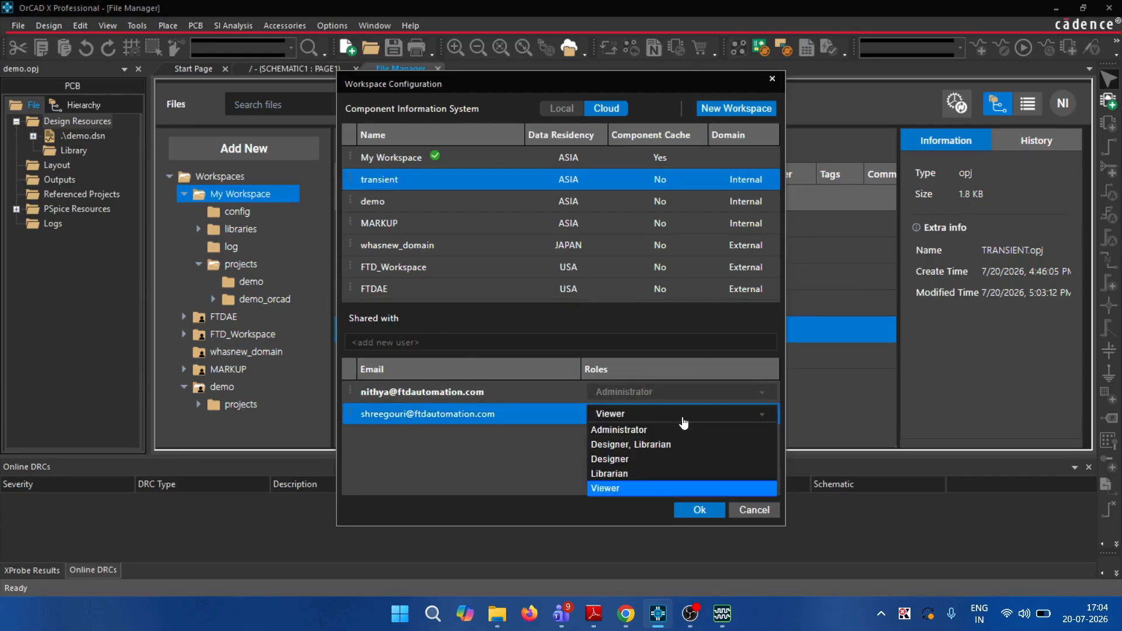
click(666, 460)
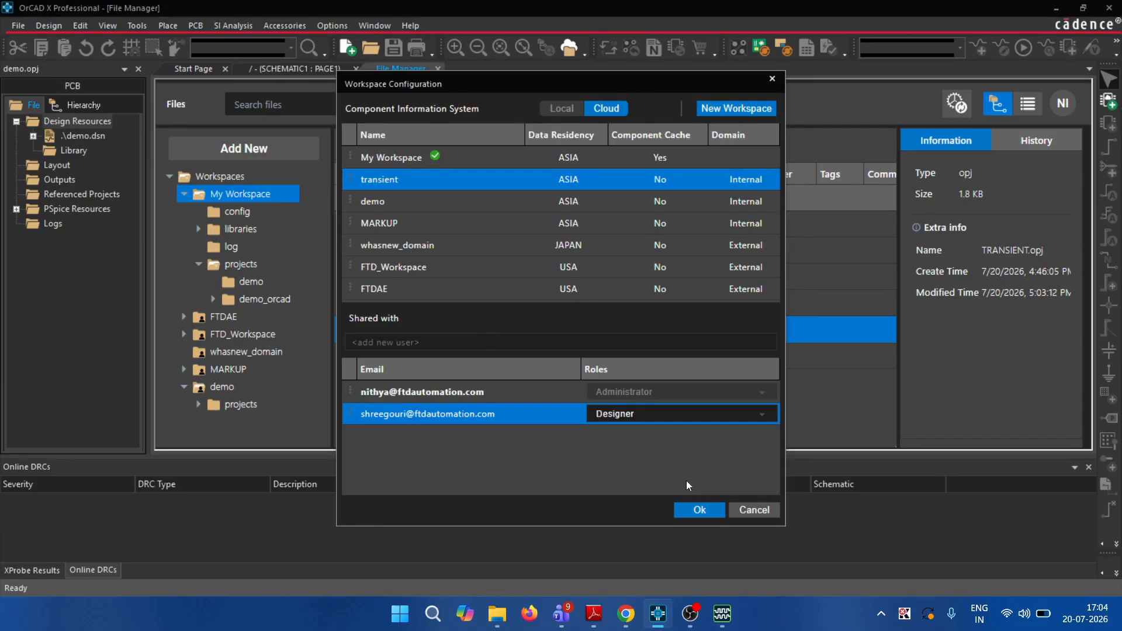
click(696, 515)
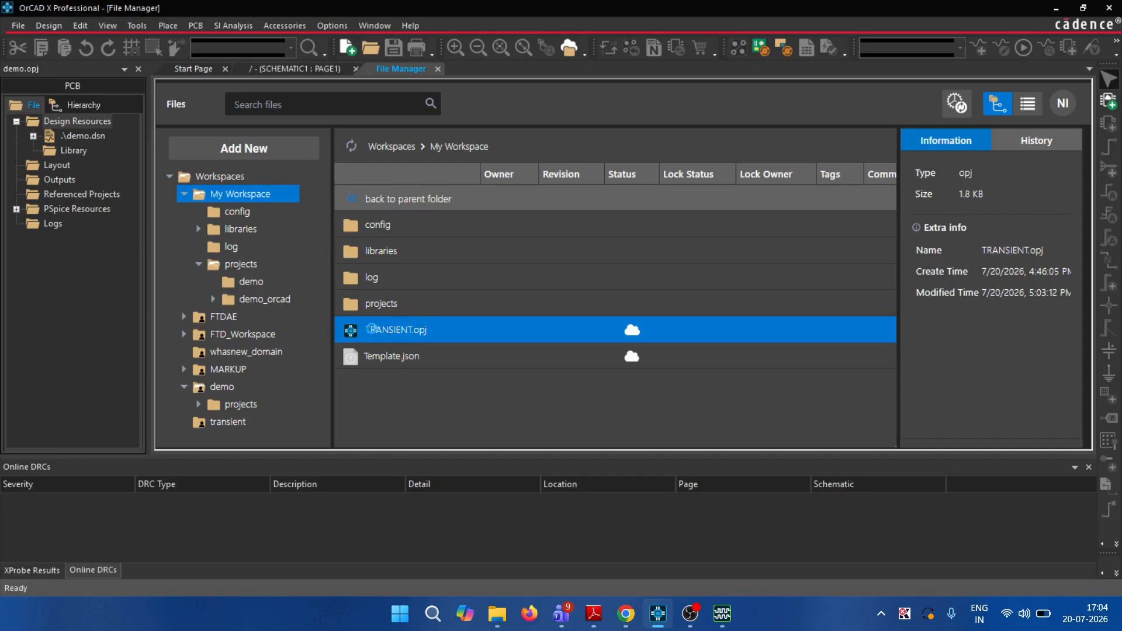
Publish TRANSIENT.opj to the transient target workspace with the tag simulation_trans
right_click(458, 327)
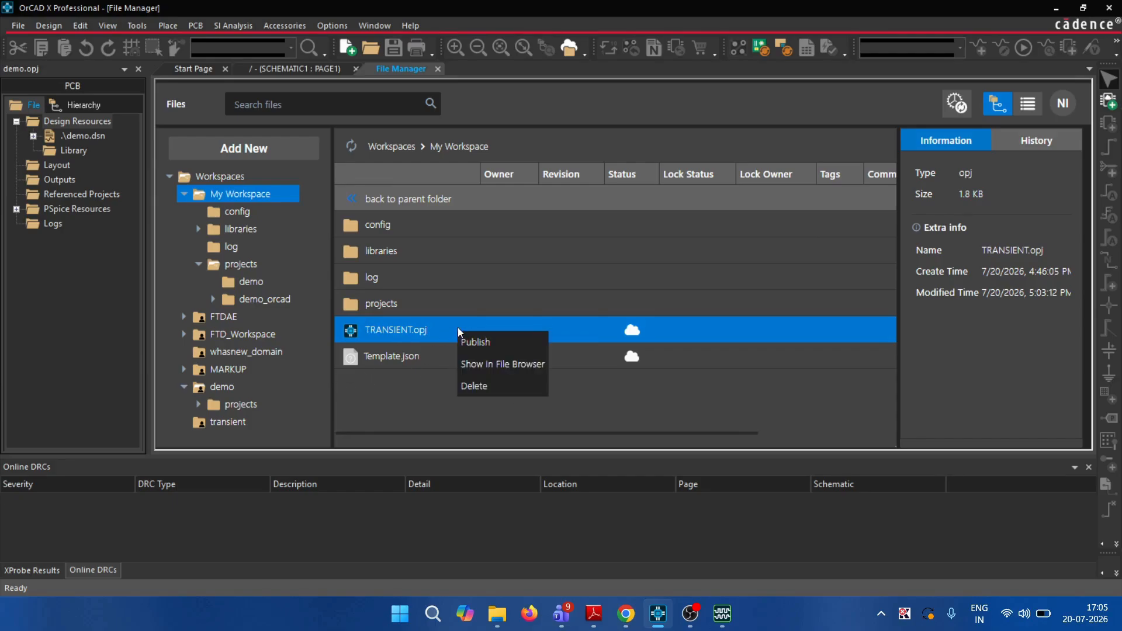
click(476, 349)
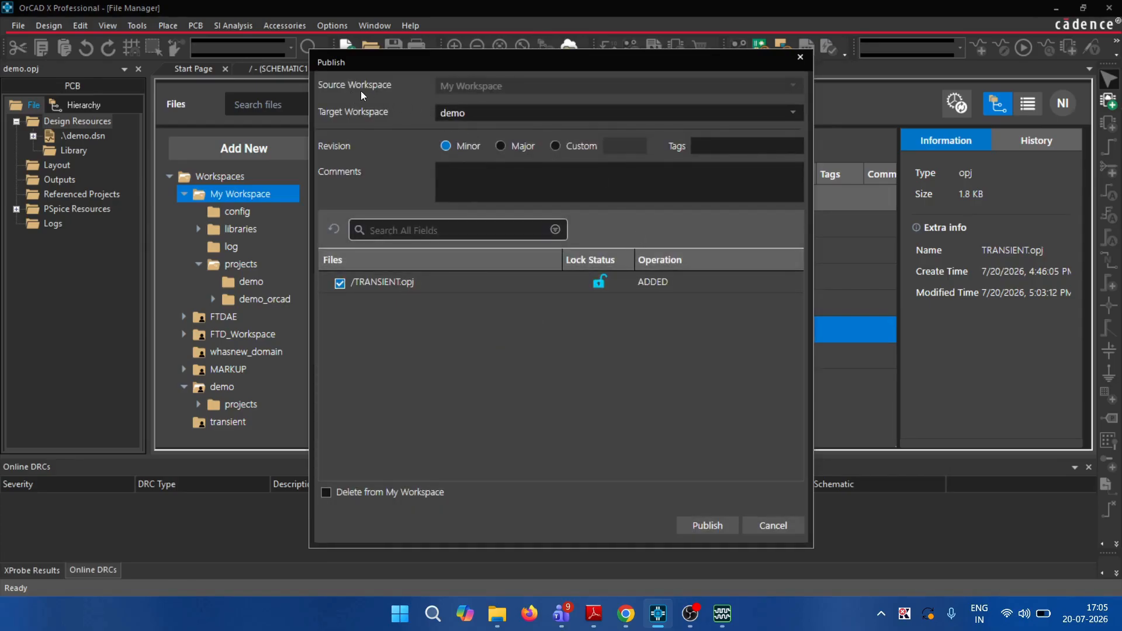
click(795, 116)
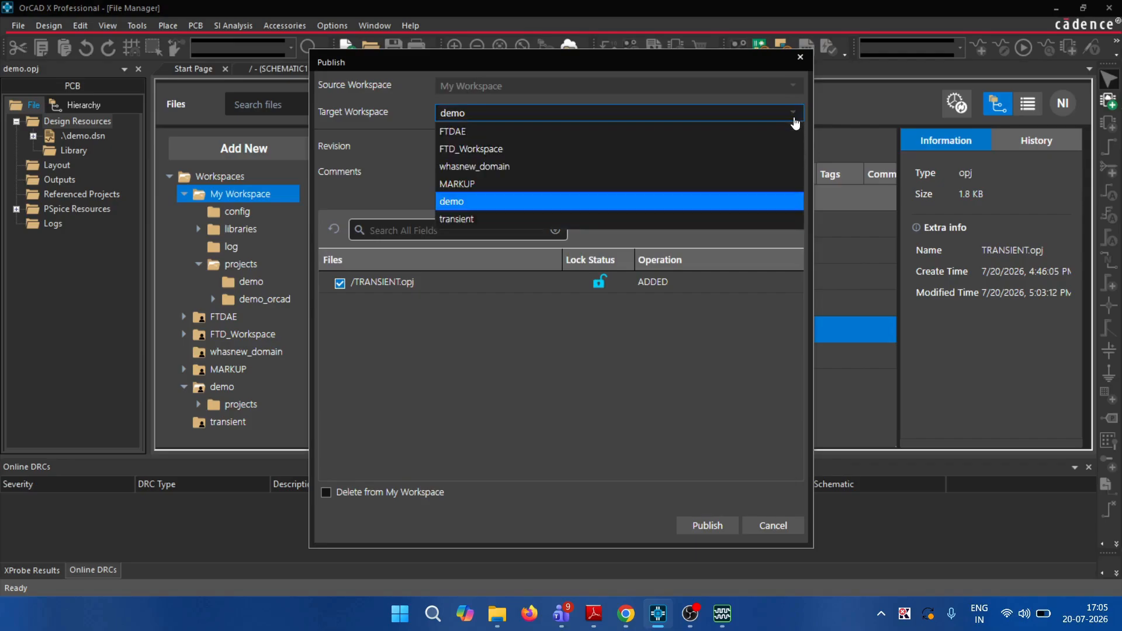
click(724, 221)
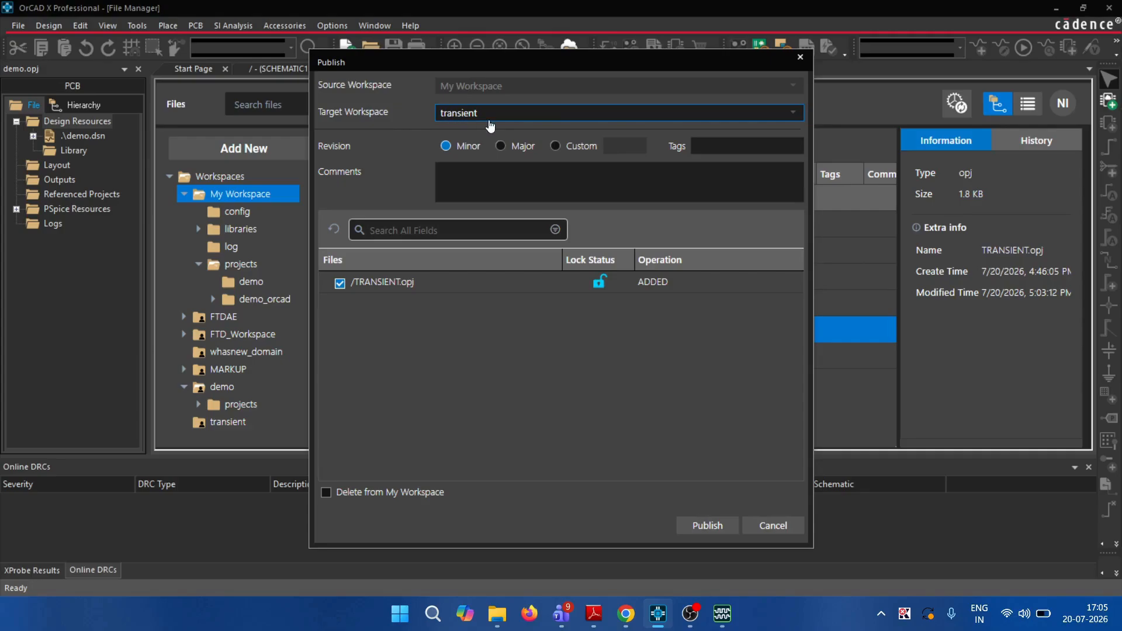
click(719, 146)
text(s)
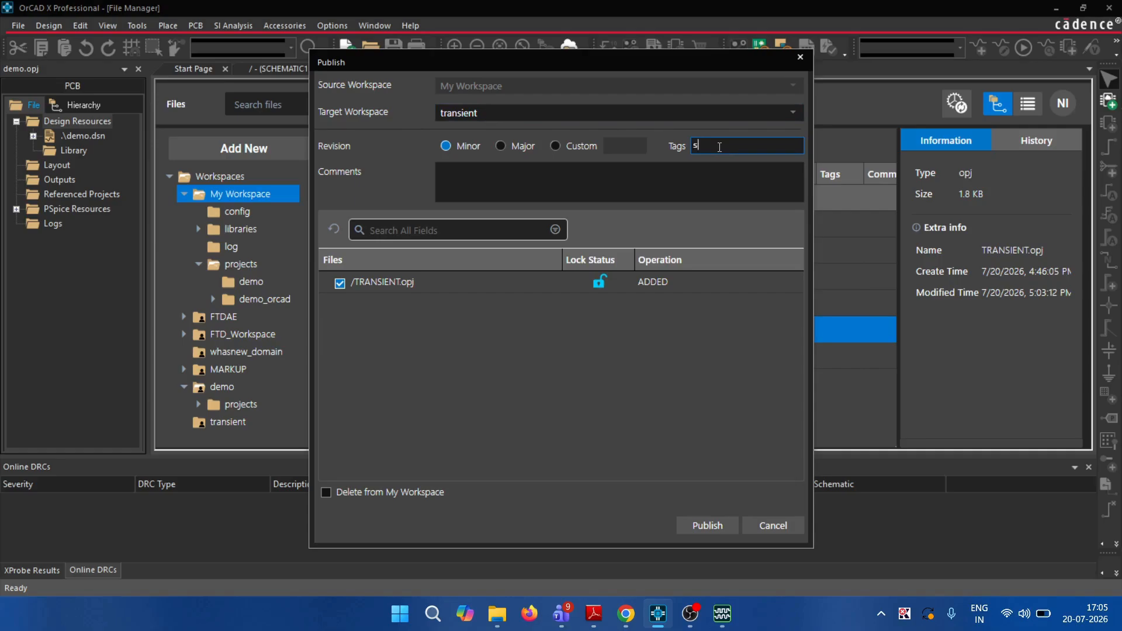
text(imulation_trans)
click(714, 525)
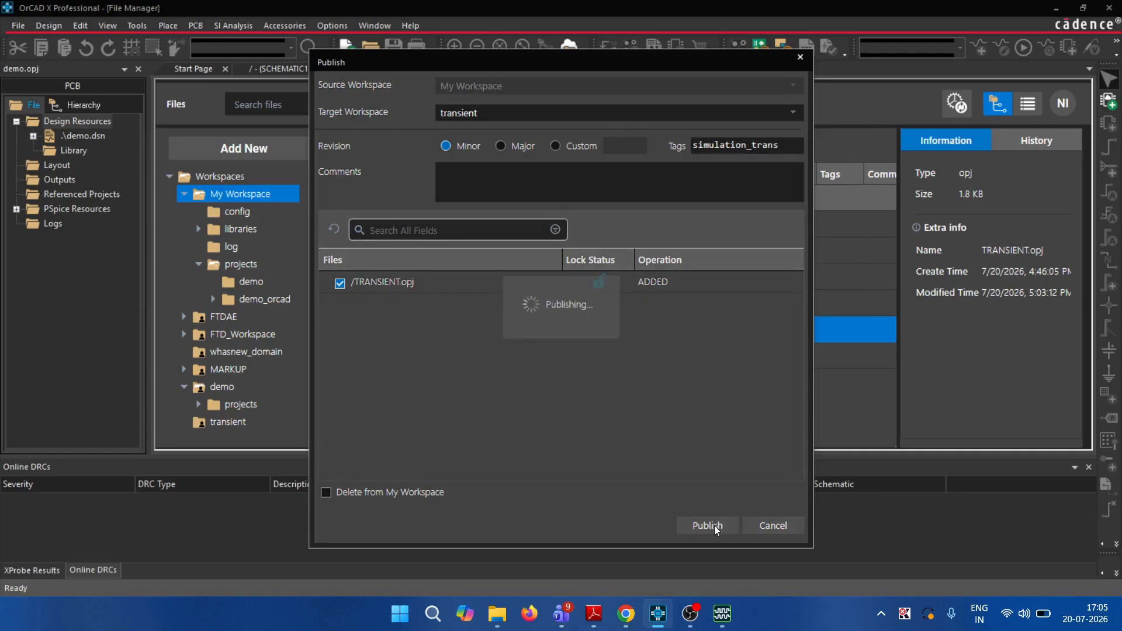